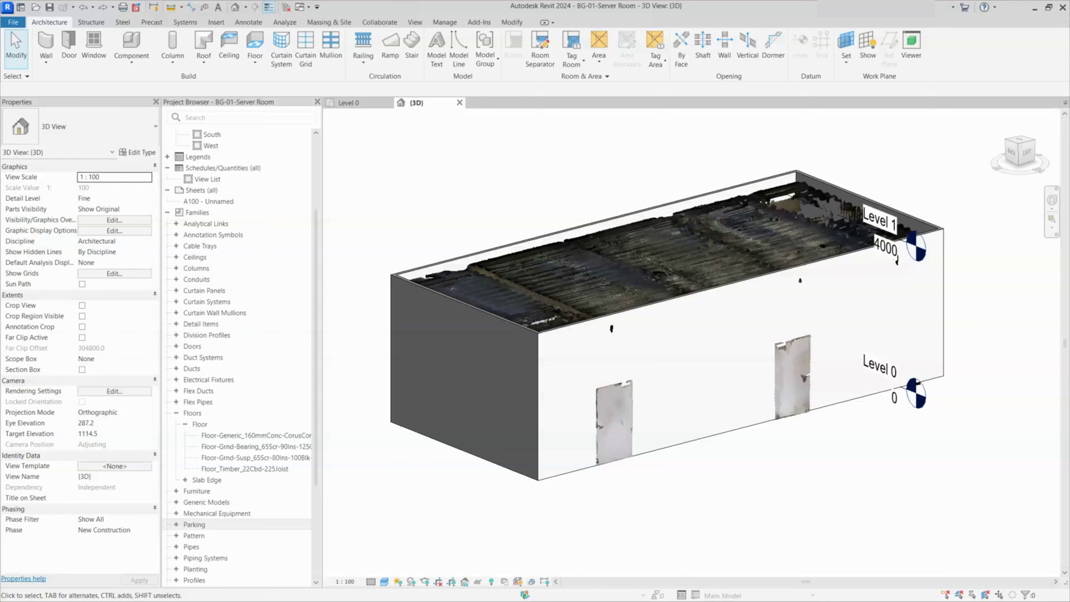
middle_click_drag(580, 473, 831, 241, "shift")
scroll(740, 475, "up", 5)
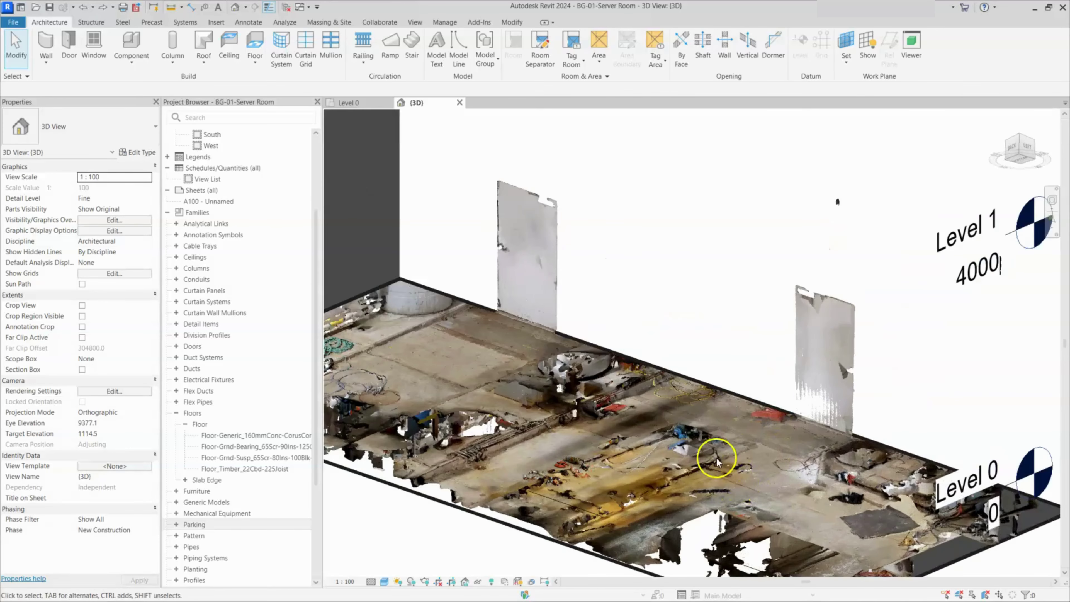
scroll(628, 465, "down", 4)
scroll(292, 263, "up", 4)
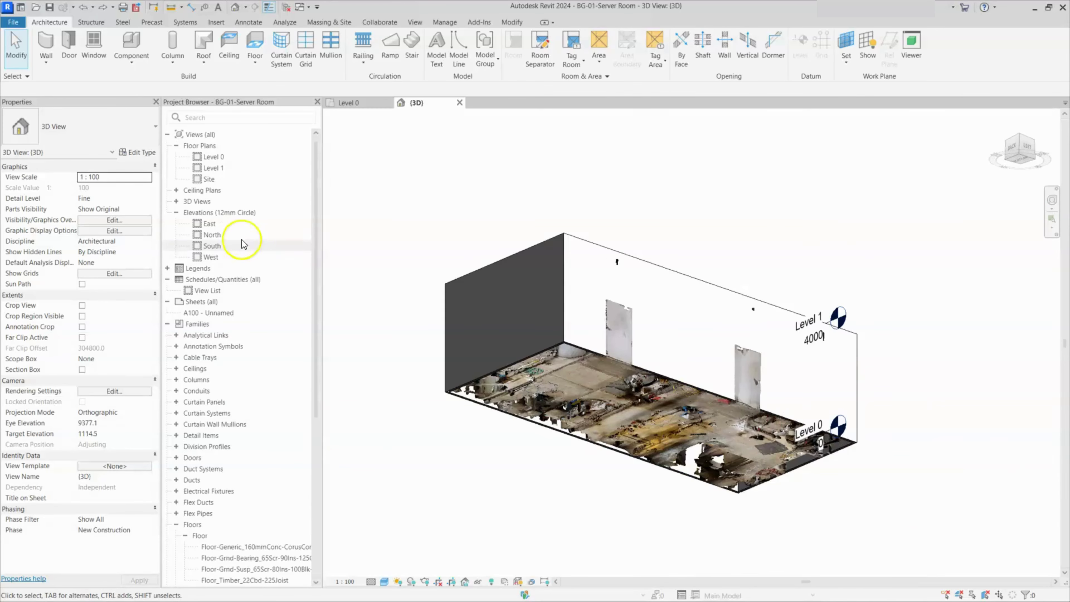
- Open the North elevation in wireframe display and examine how the point cloud's floor sits against Level 0
double_click(215, 237)
key("w")
key("f")
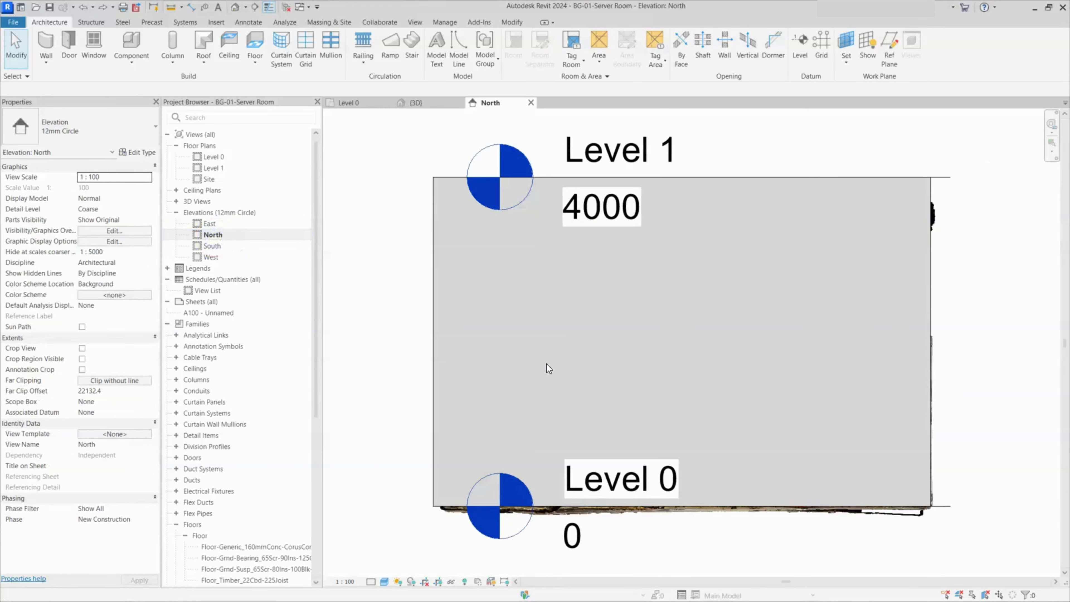
scroll(907, 533, "up", 2)
scroll(544, 497, "down", 2)
scroll(565, 501, "up", 4)
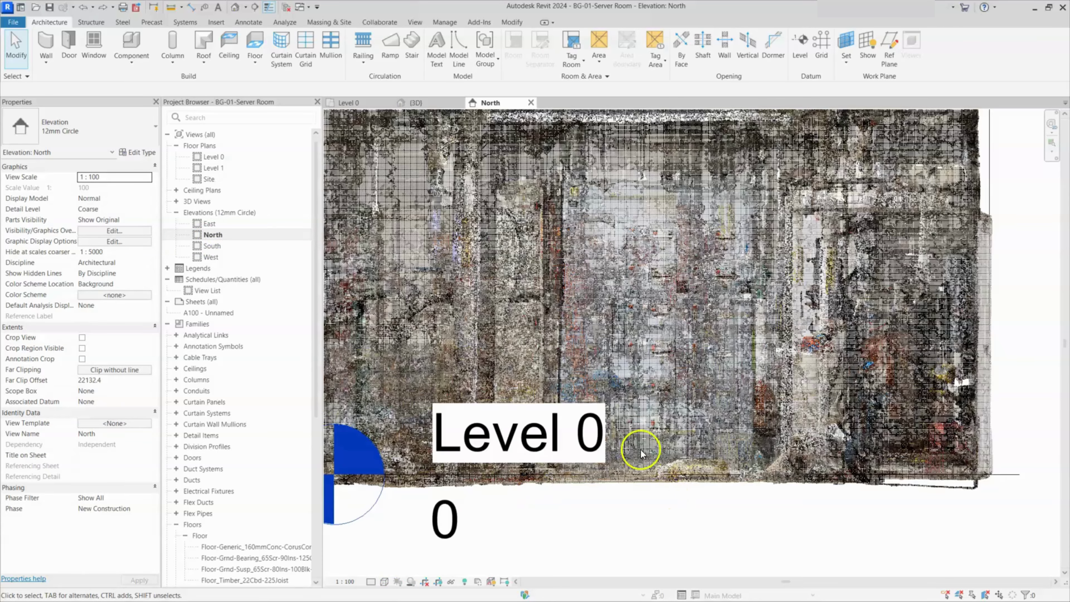
scroll(653, 358, "down", 3)
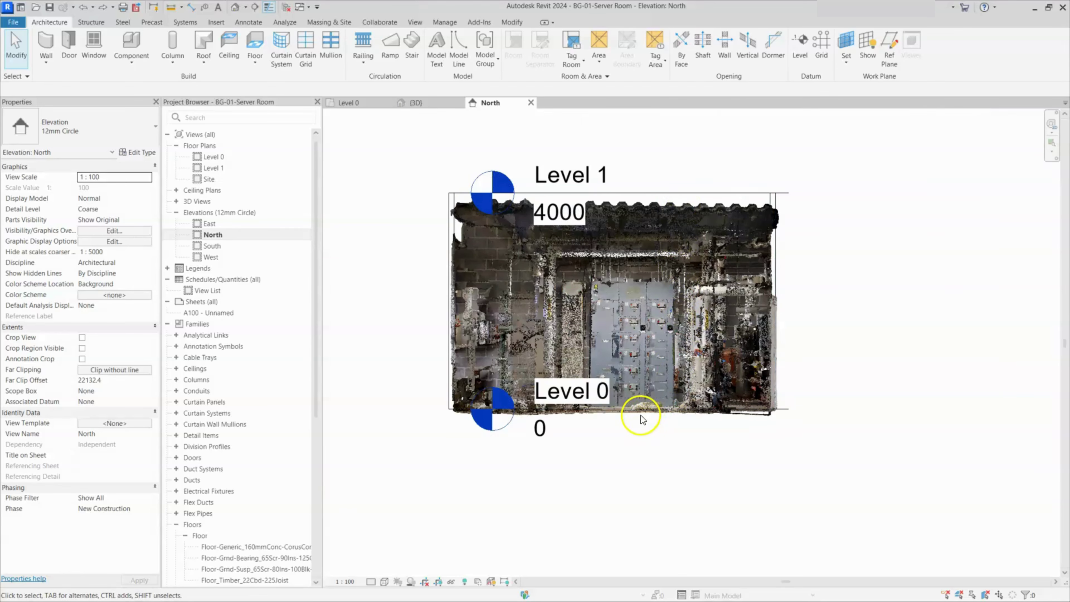
scroll(647, 414, "up", 2)
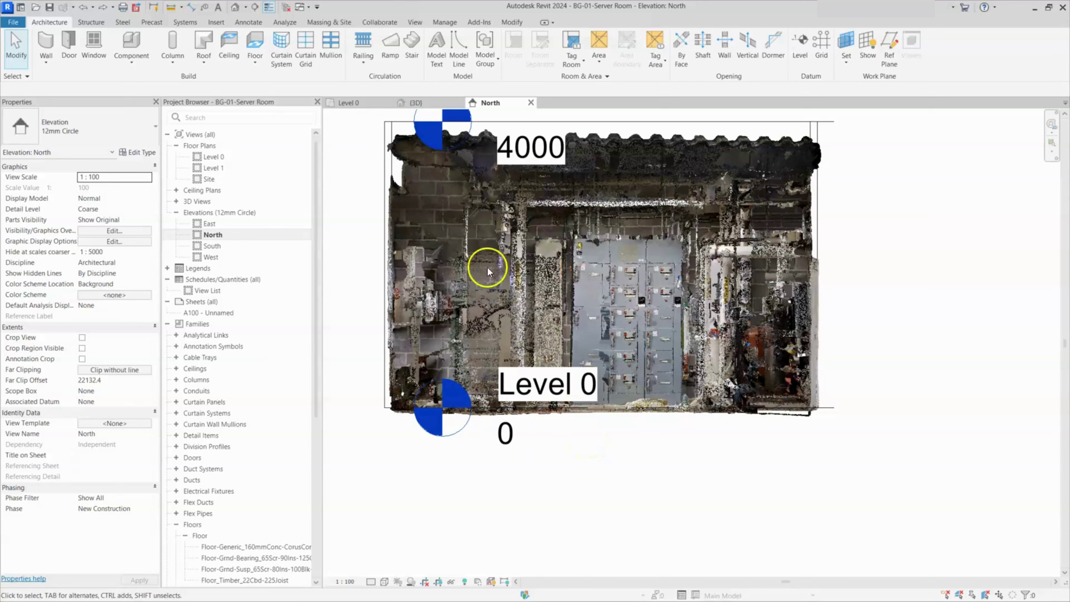
- Create an architectural floor in the Level 0 plan, drawing its rectangular boundary along the inner wall faces, about 5849 by 13213 mm
left_click(347, 102)
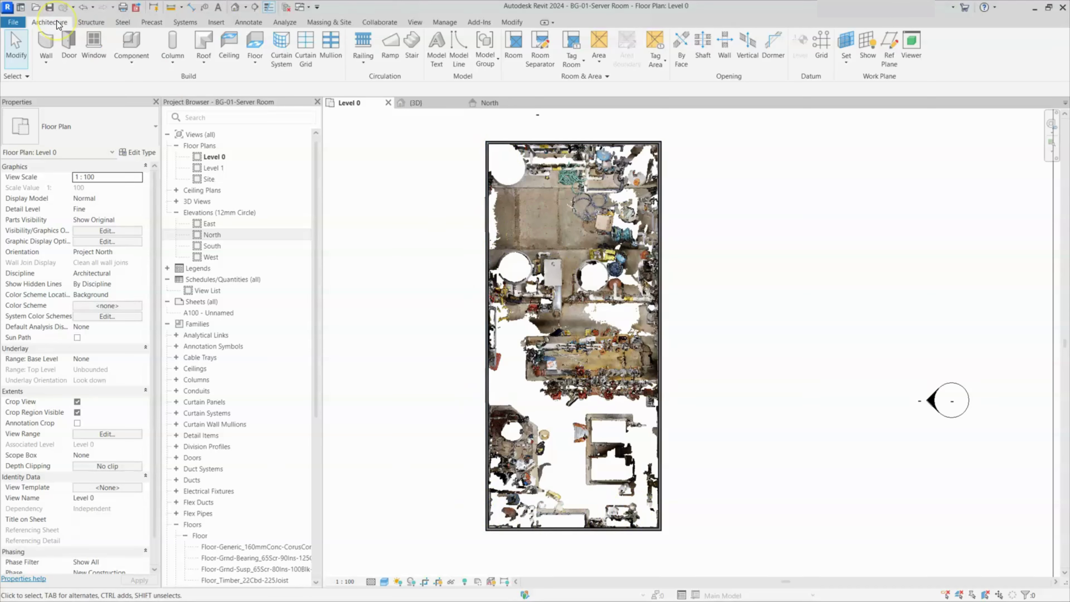
left_click(257, 62)
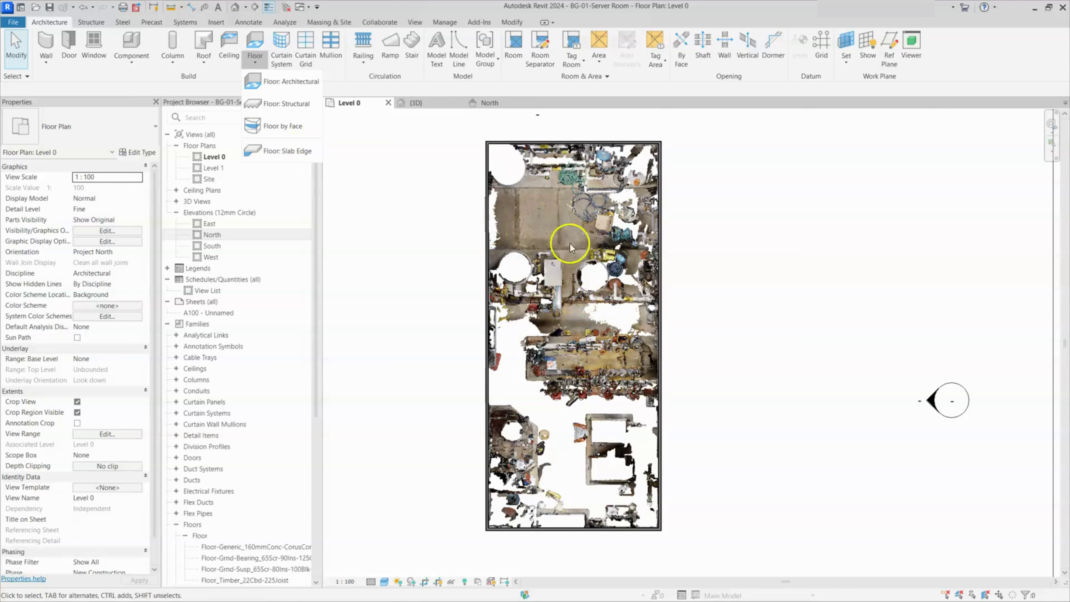
left_click(293, 82)
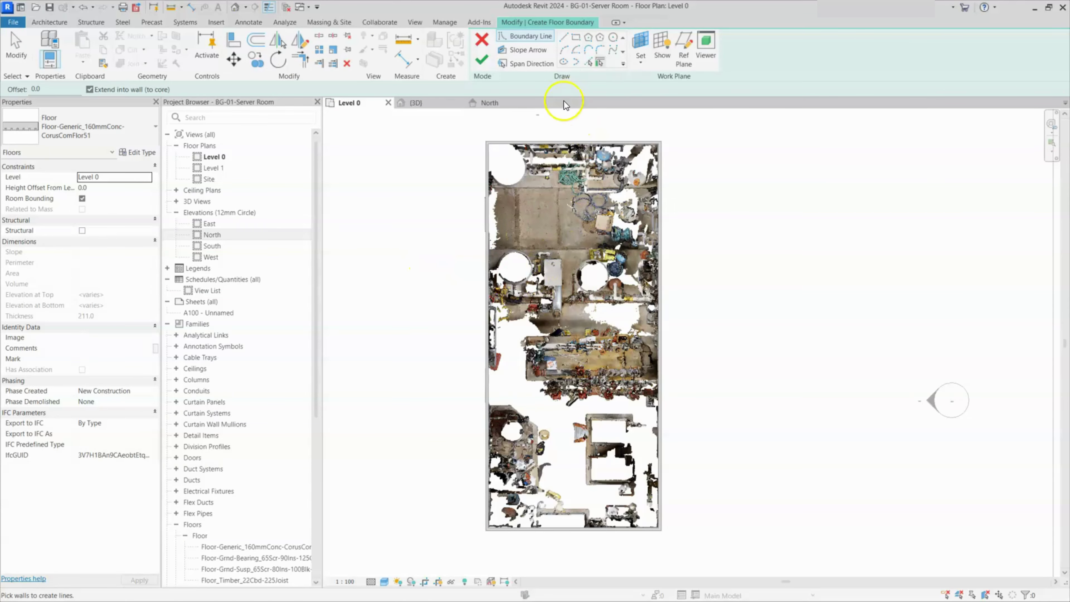
left_click(564, 37)
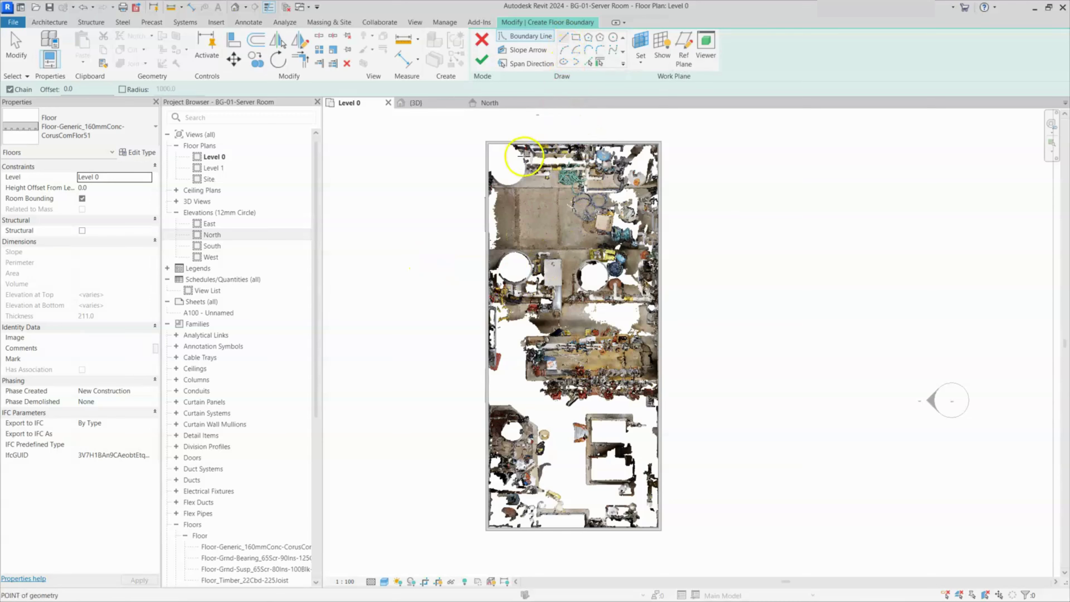
left_click(487, 144)
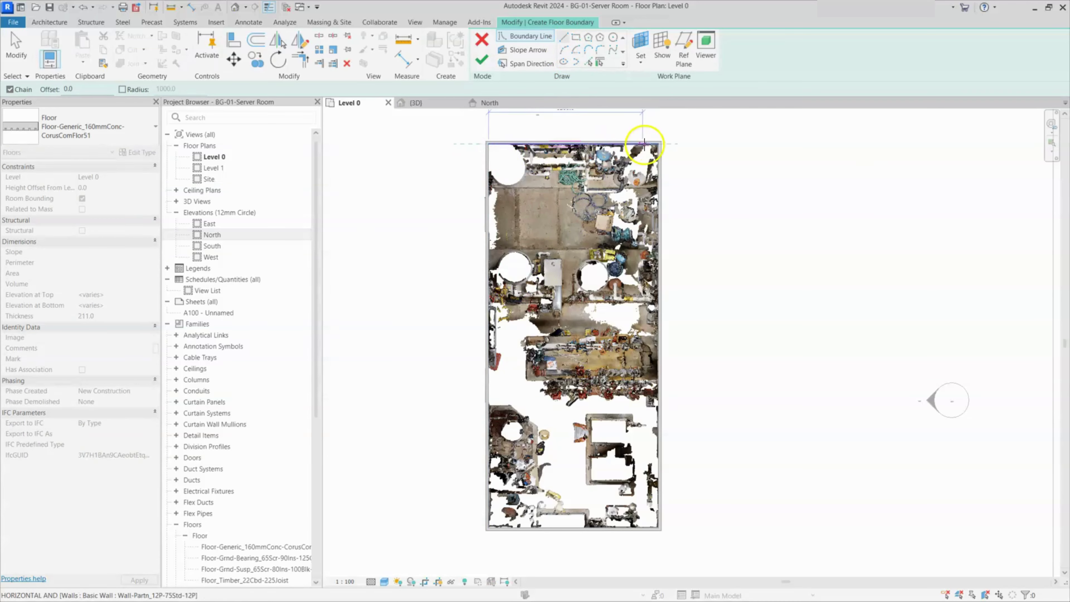
left_click(657, 144)
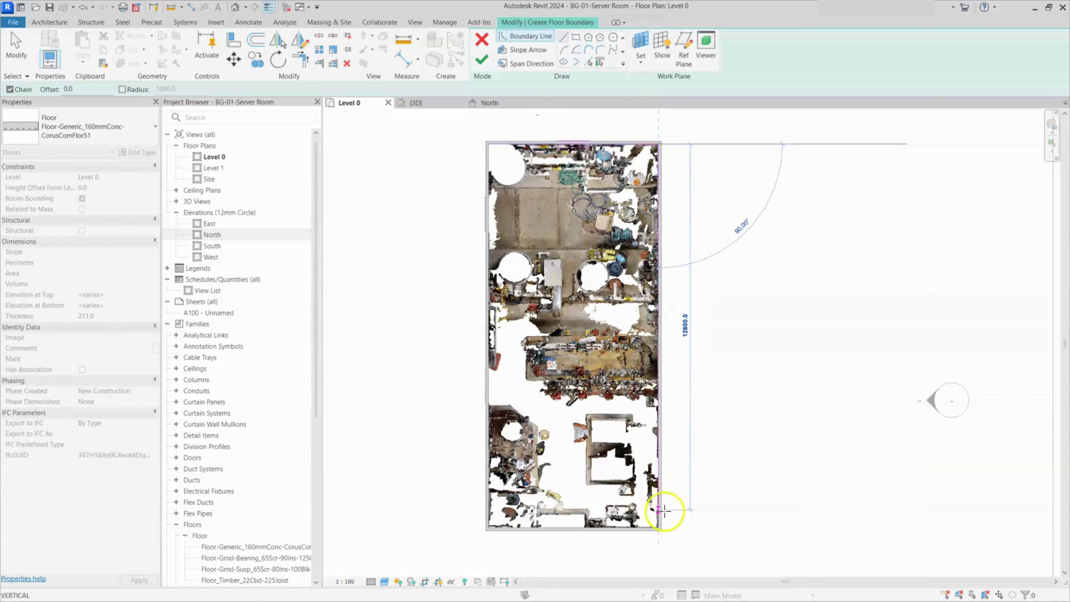
left_click(659, 527)
left_click(660, 527)
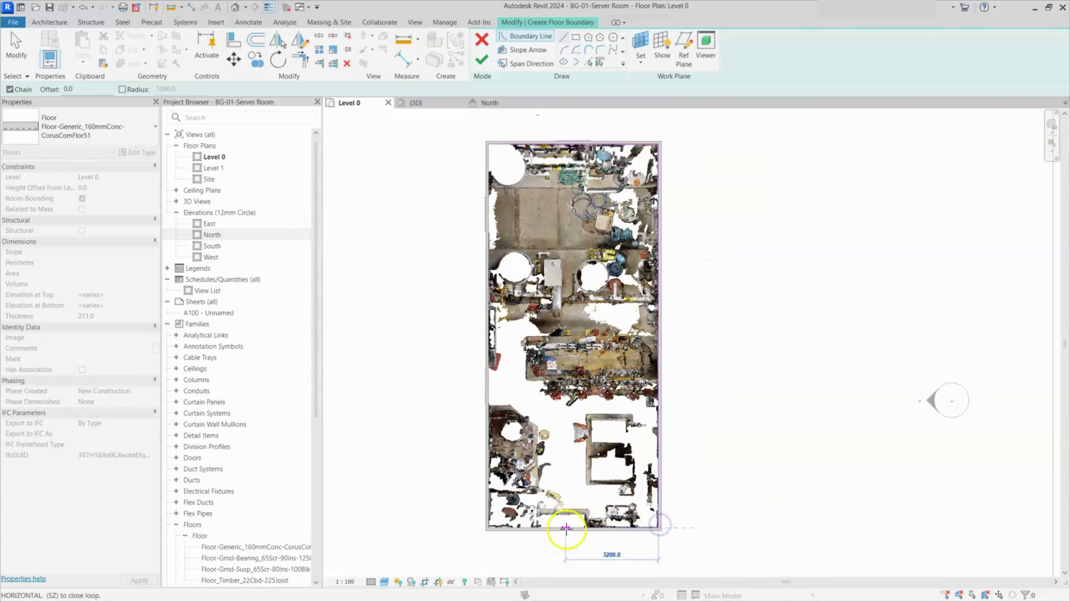
left_click(489, 527)
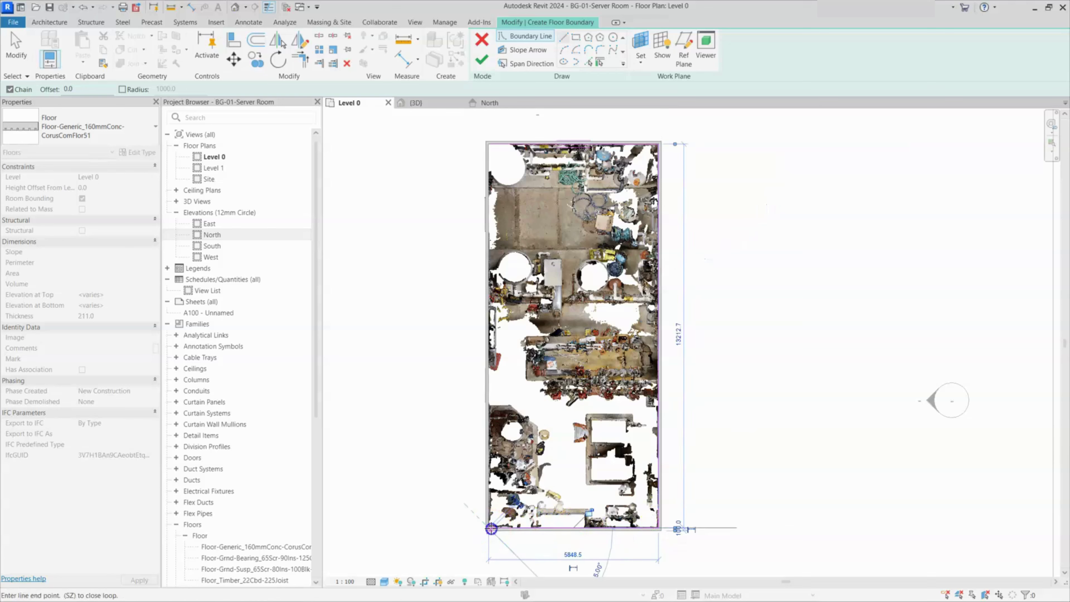
left_click(489, 144)
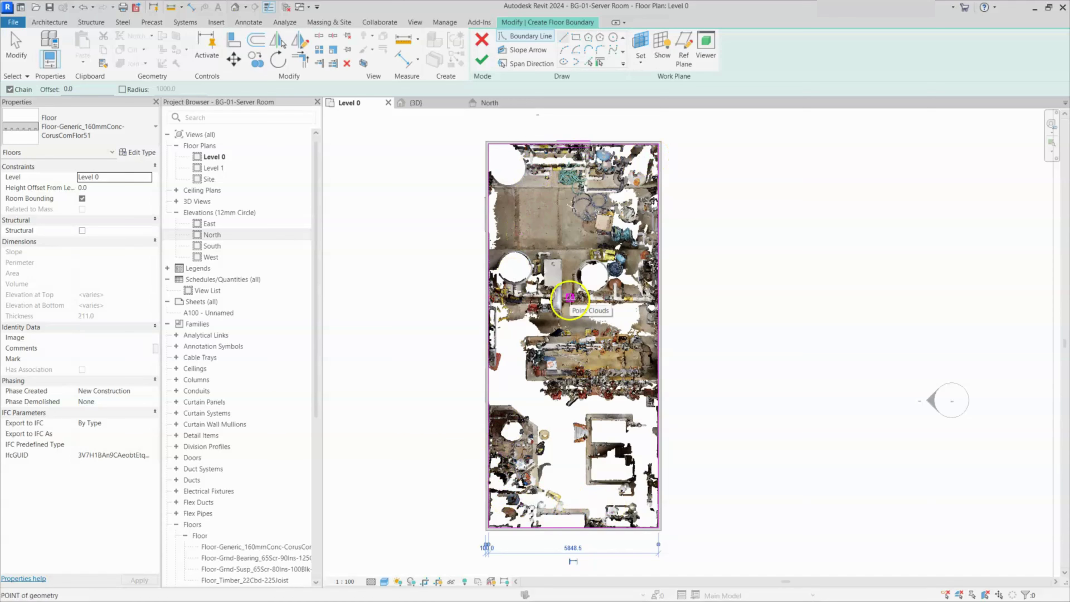
left_click(482, 59)
scroll(572, 516, "up", 1)
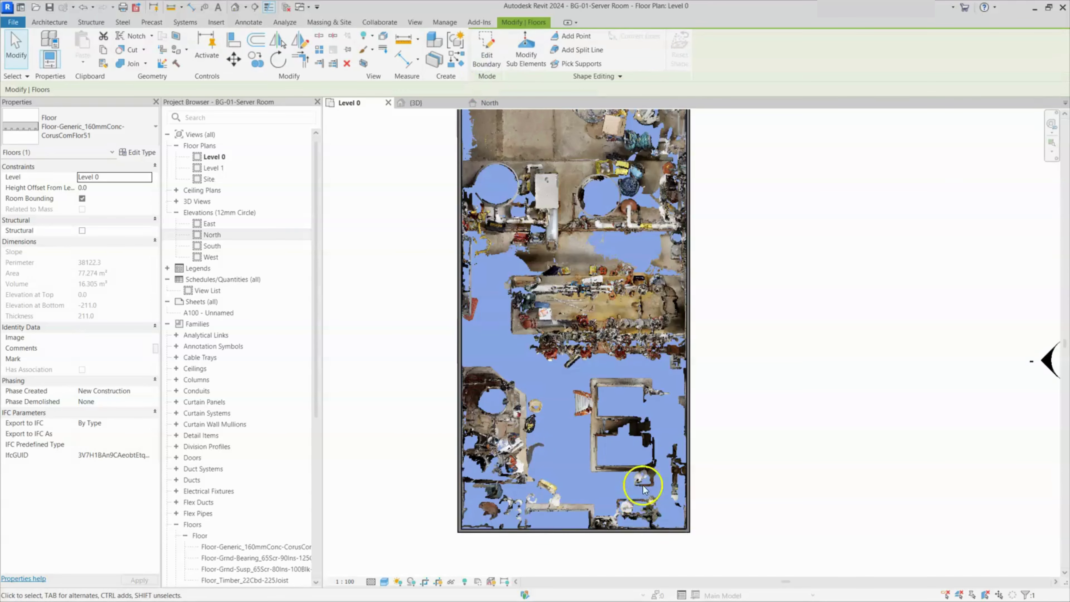
scroll(543, 420, "down", 1)
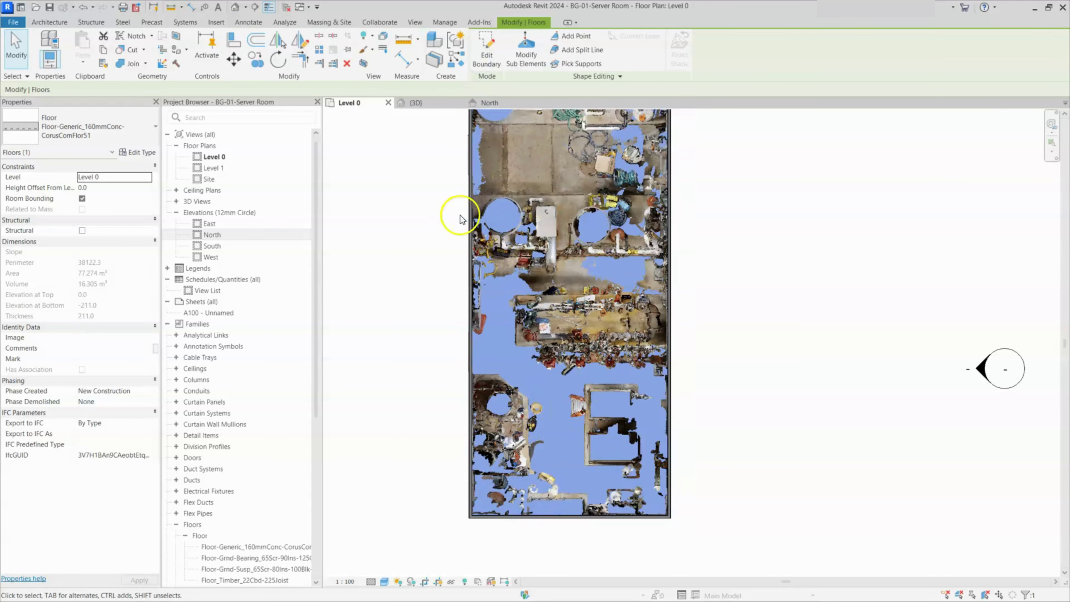
- In the 3D view, create a section box from the two short end walls and pull one end face inward to expose the interior
left_click(425, 104)
scroll(548, 316, "up", 3)
left_click(519, 308)
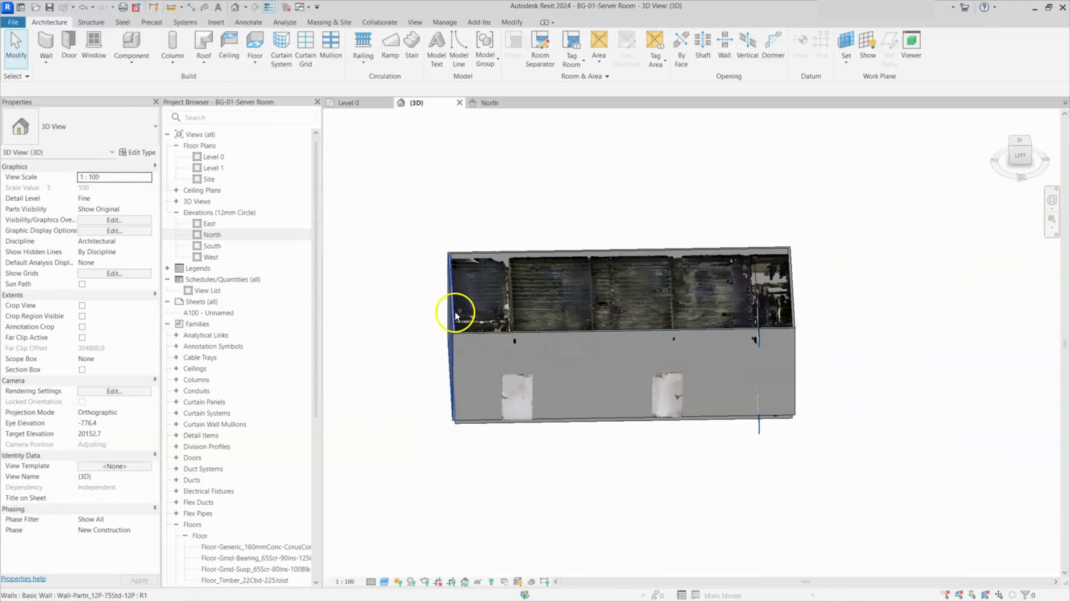
left_click(456, 313)
left_click(789, 299, "ctrl")
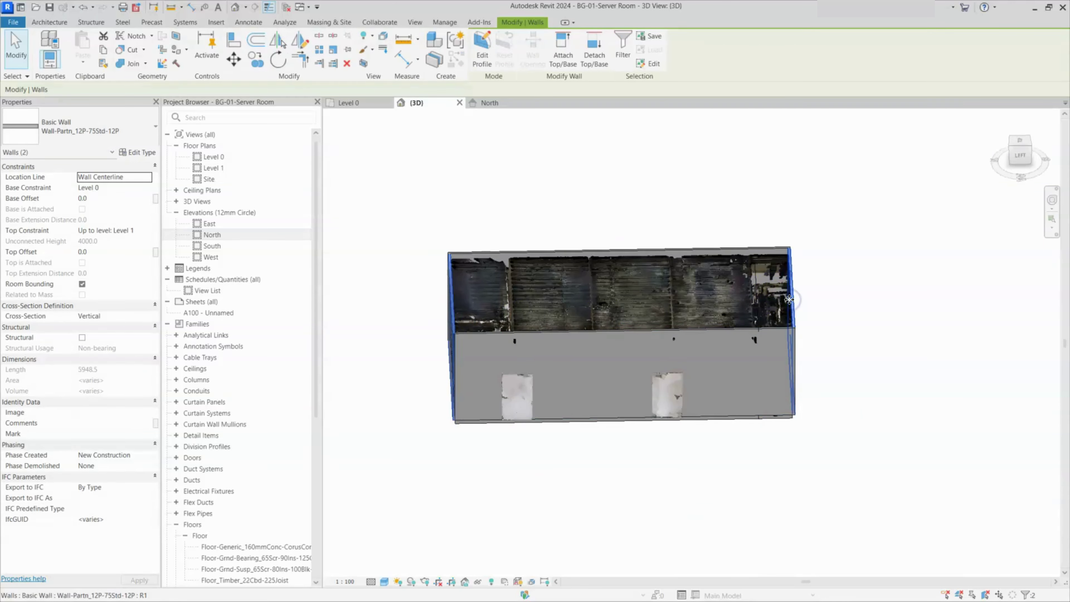
left_click(363, 63)
left_click_drag(869, 317, 970, 341)
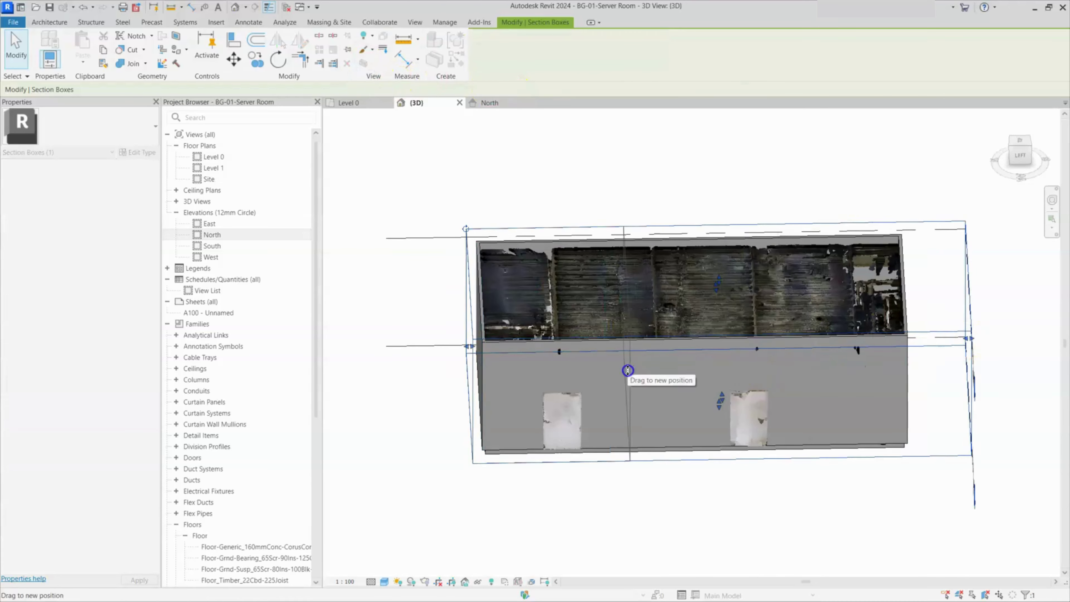
- Duplicate the type of the floor slab exposed in the 3D section and name the new type 250mm
middle_click_drag(625, 370, 538, 402, "shift")
scroll(537, 402, "up", 4)
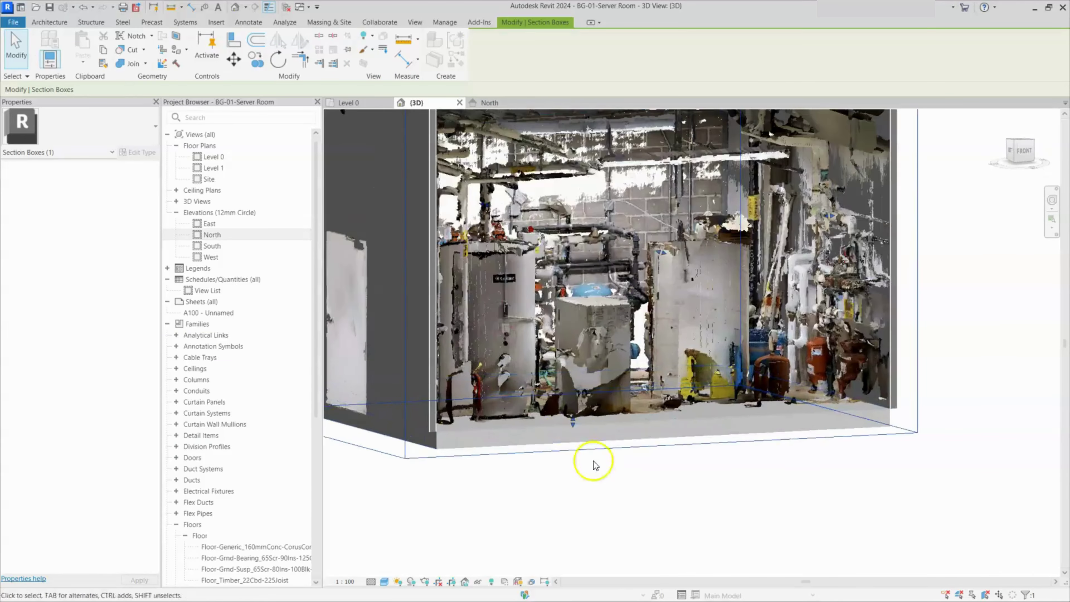
middle_click_drag(595, 465, 548, 509, "shift")
middle_click_drag(548, 509, 563, 449)
middle_click_drag(673, 470, 673, 407, "shift")
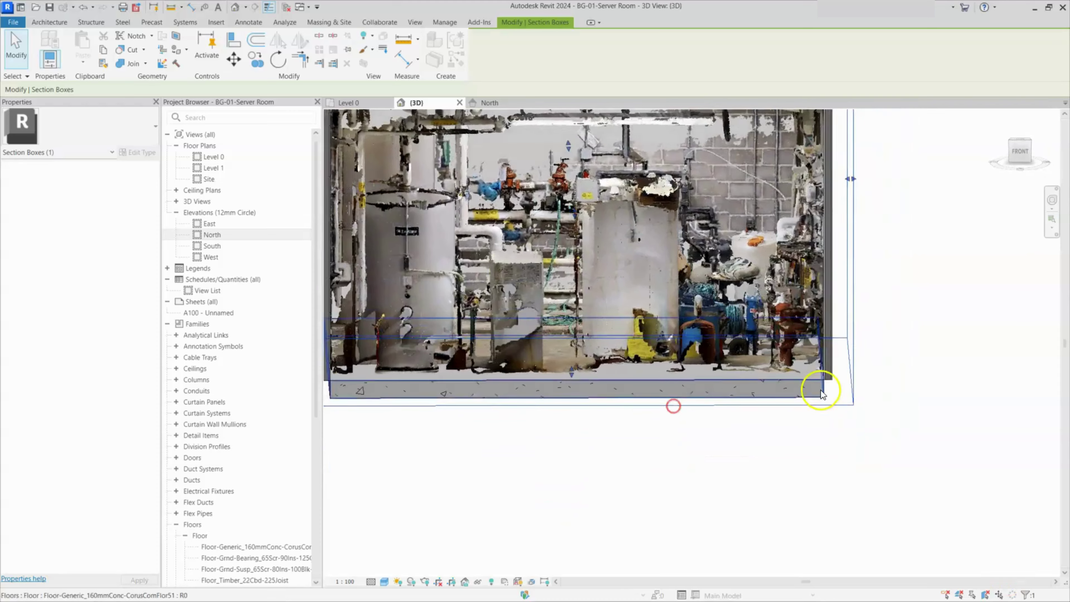
scroll(821, 390, "up", 2)
left_click(651, 381)
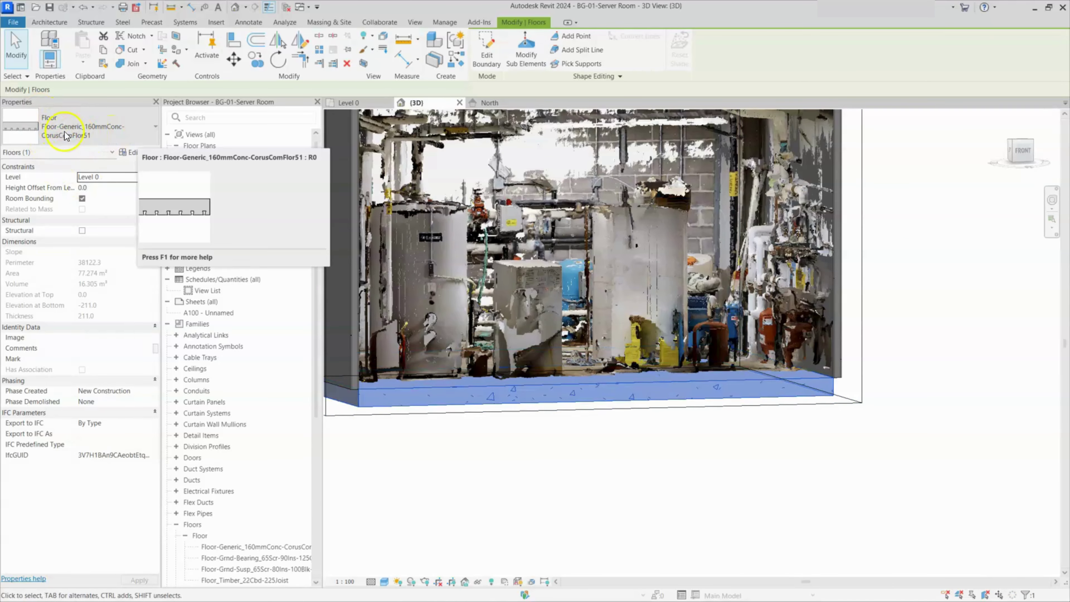
left_click(100, 130)
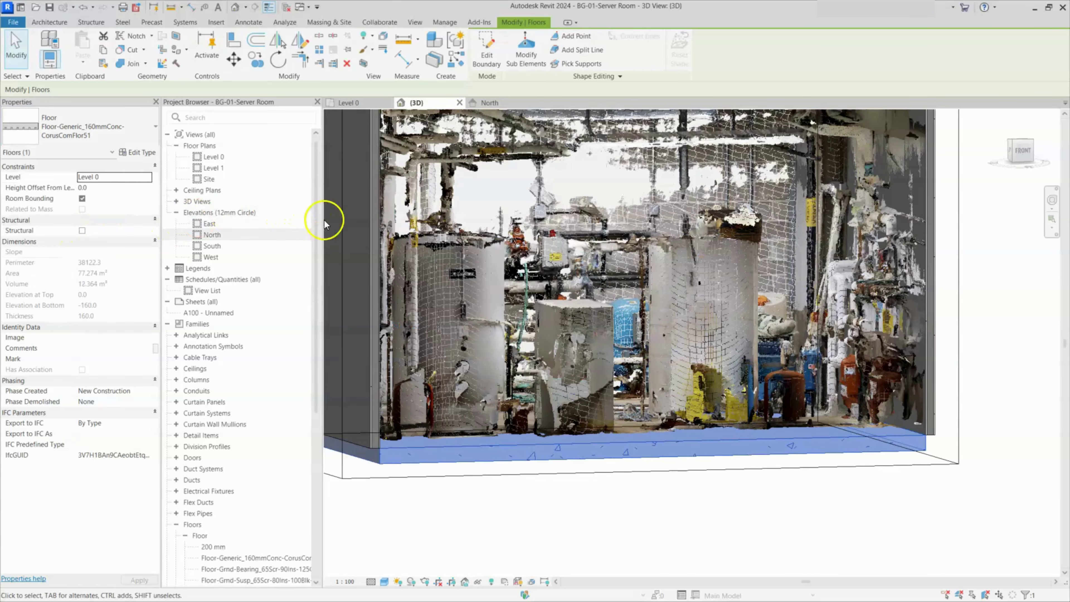
left_click(132, 154)
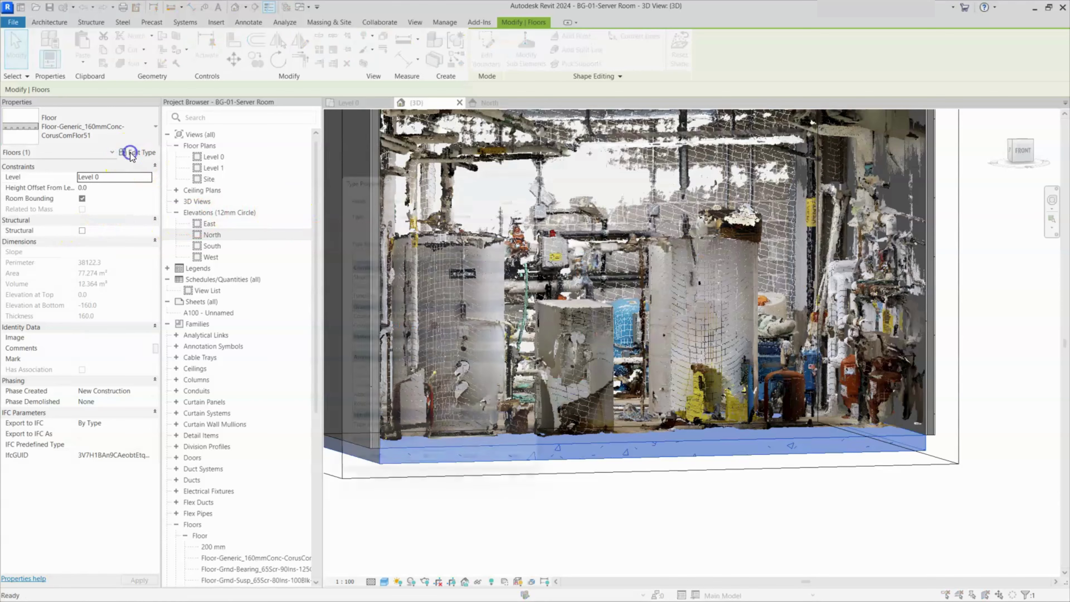
left_click(510, 198)
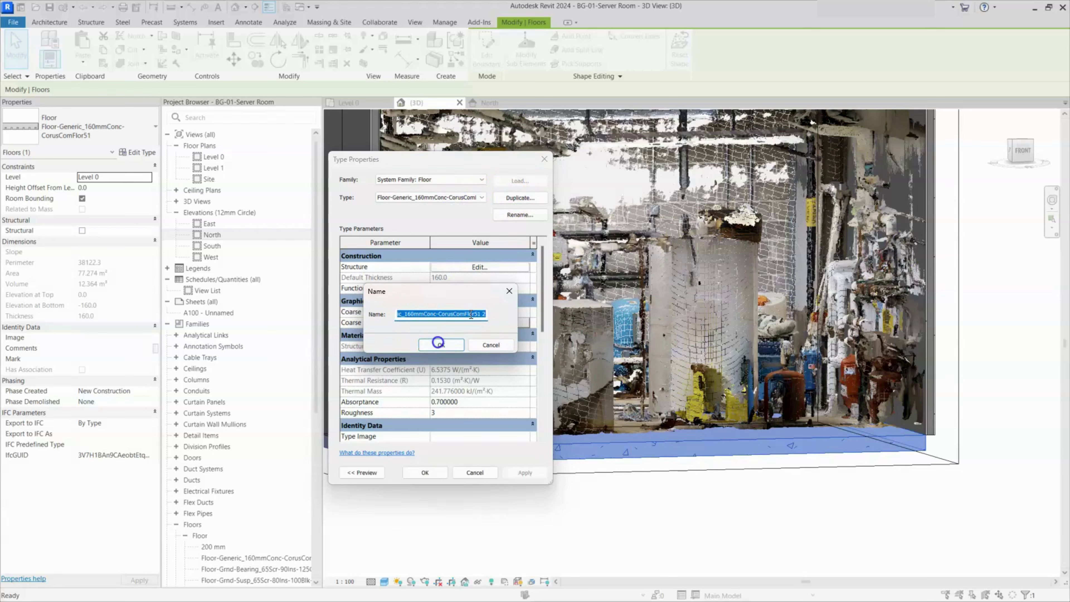
type("250mm")
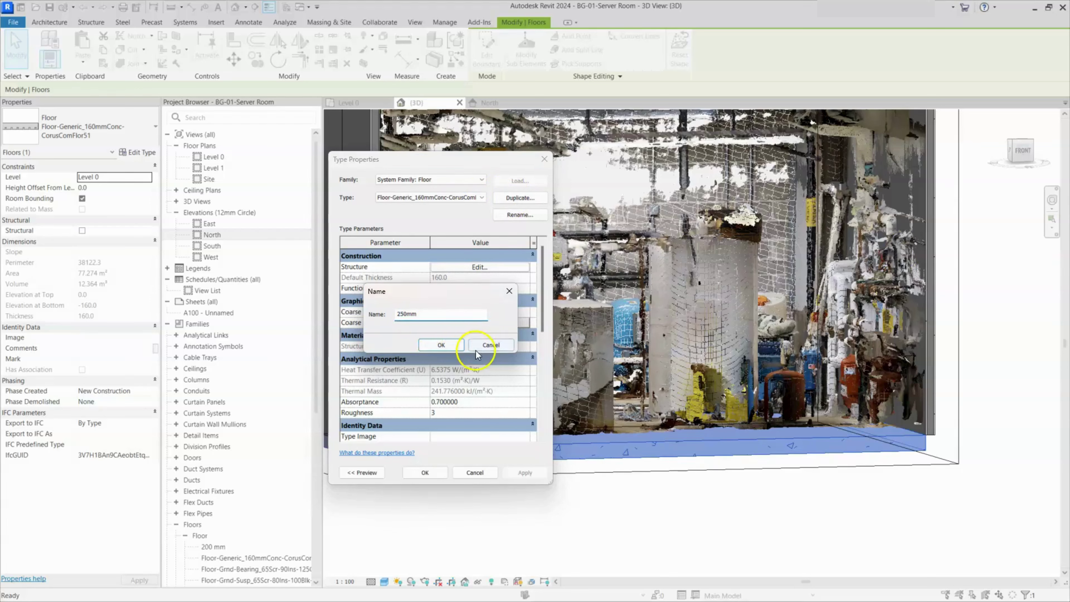
left_click(454, 345)
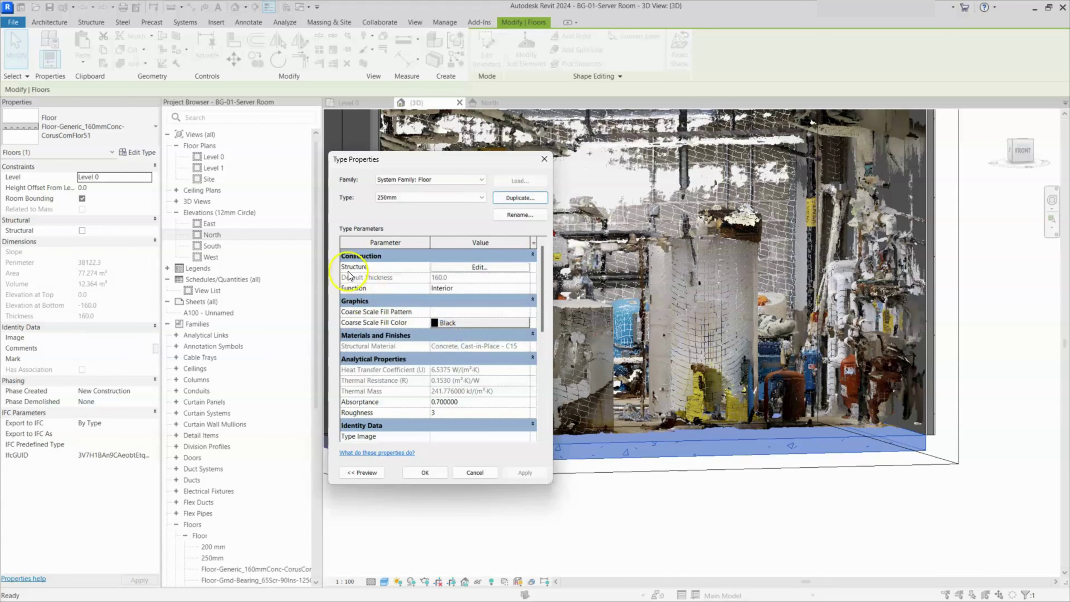
- Set the concrete structure layer of the 250mm floor type to a thickness of 250 and apply the type to the slab
left_click(477, 269)
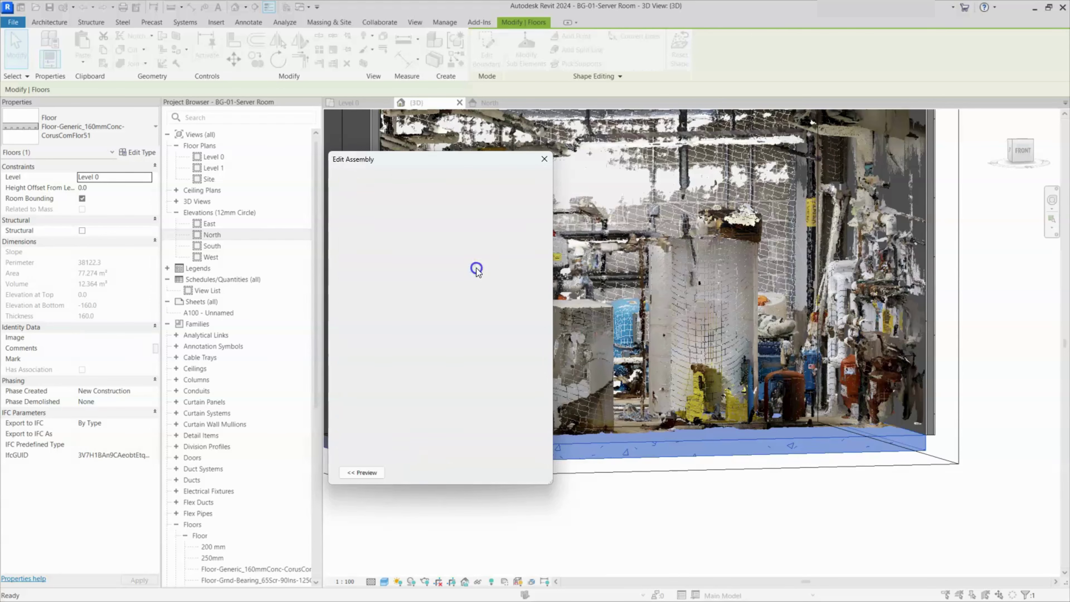
left_click(437, 275)
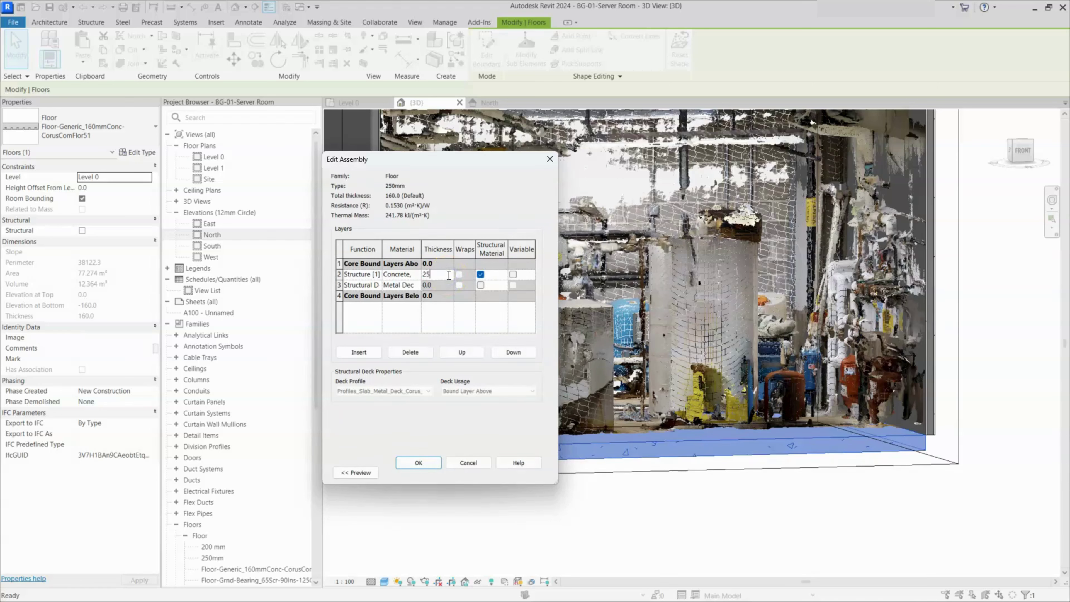
type("250")
left_click(432, 463)
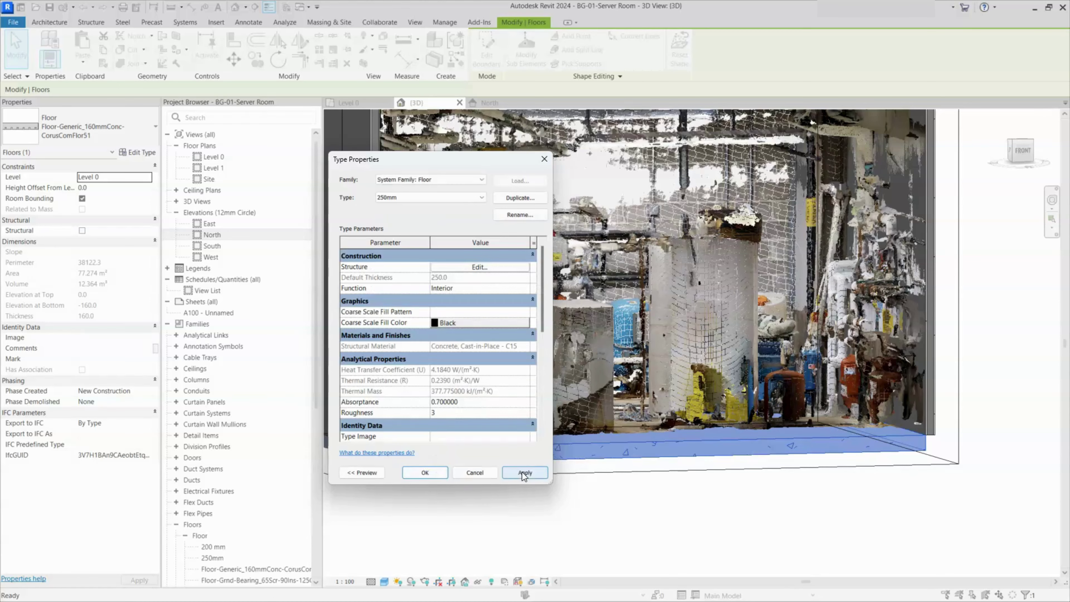
left_click(524, 473)
left_click(424, 472)
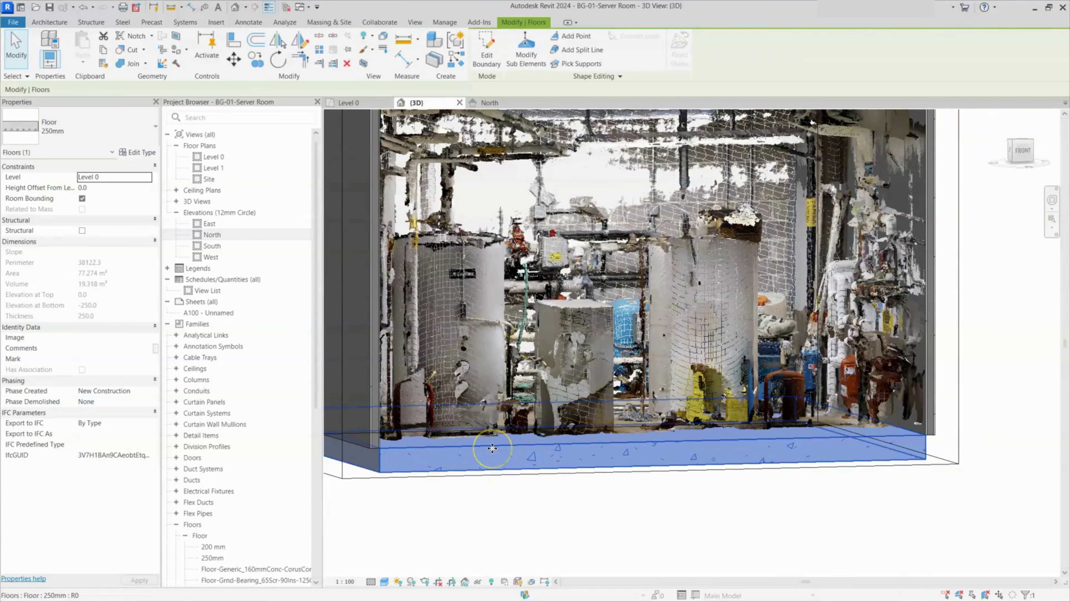
- Edit the boundary of the 250mm floor in the Level 0 plan and delete its entire rectangular outline
left_click(491, 438)
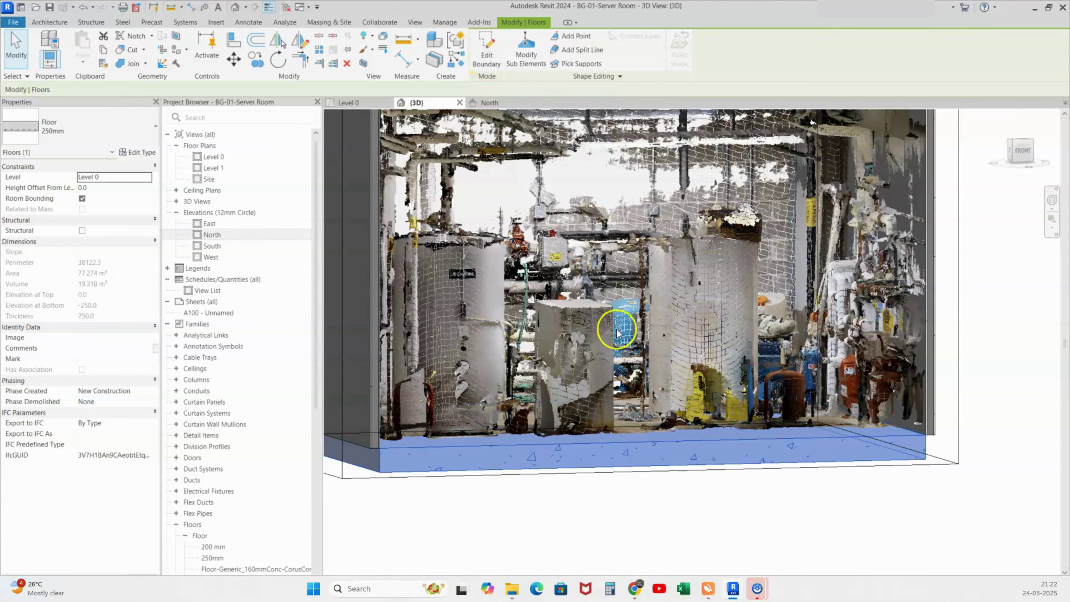
left_click(493, 67)
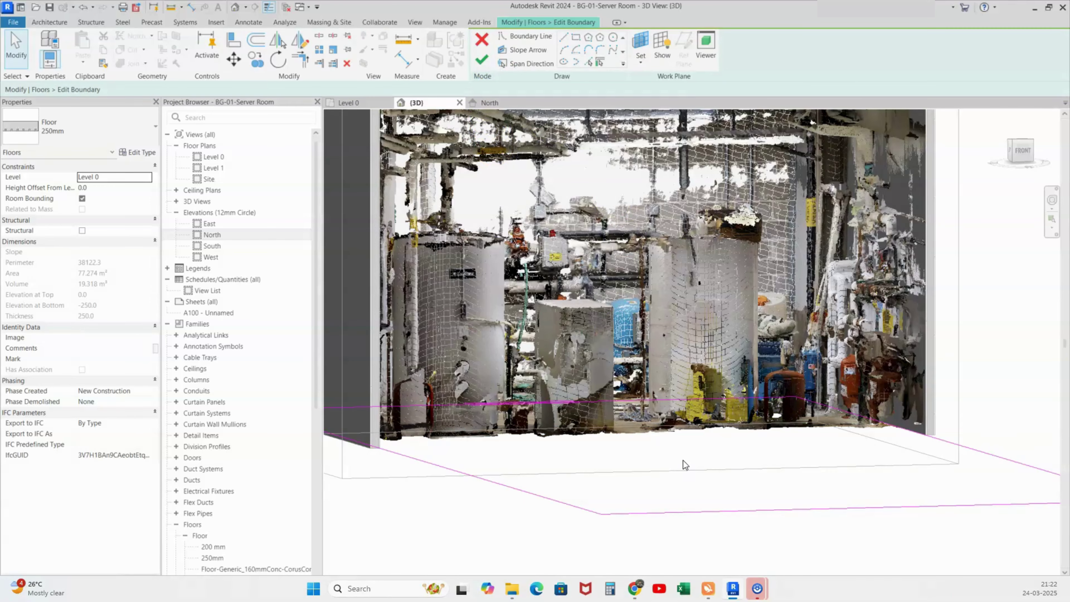
left_click(351, 105)
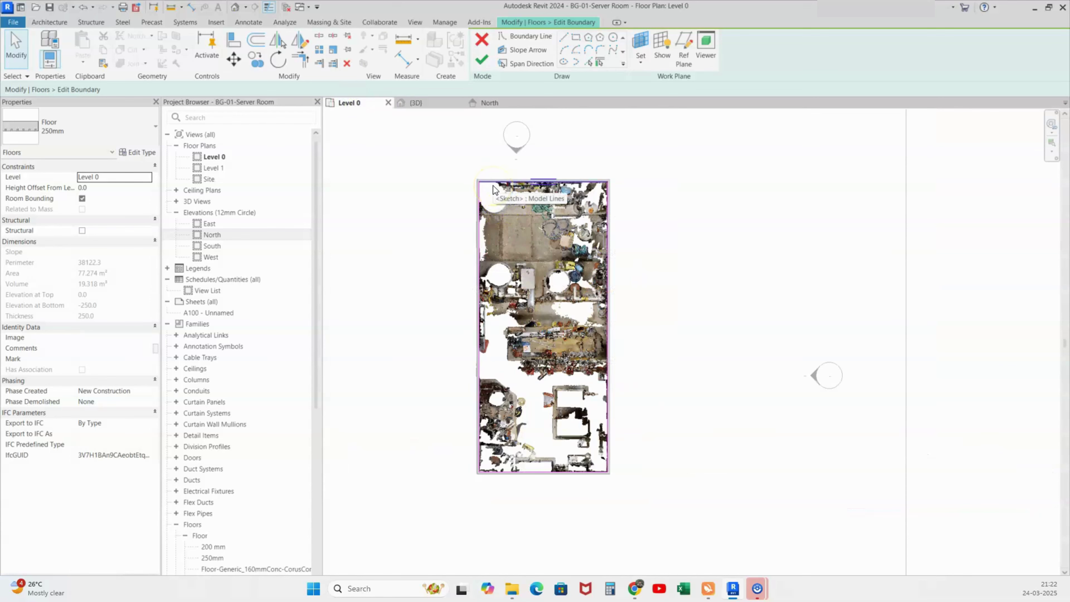
key("Tab")
left_click(493, 184)
key("Delete")
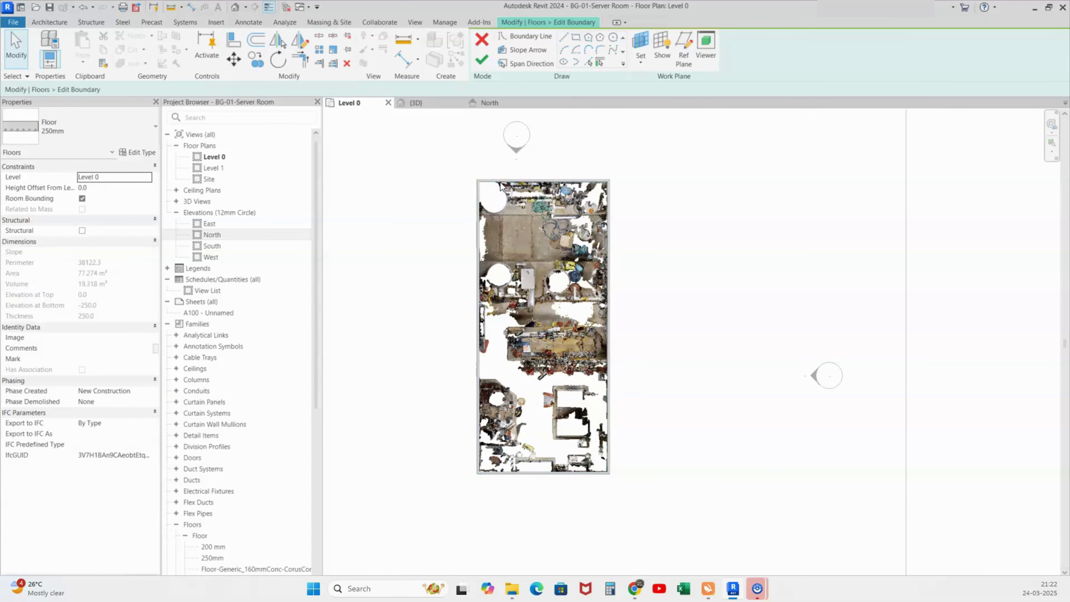
- Draw a new rectangular boundary beside the room, about 38000 mm in perimeter and 85.84 m² in area, and finish the floor
left_click(494, 194)
left_click(576, 38)
left_click(669, 182)
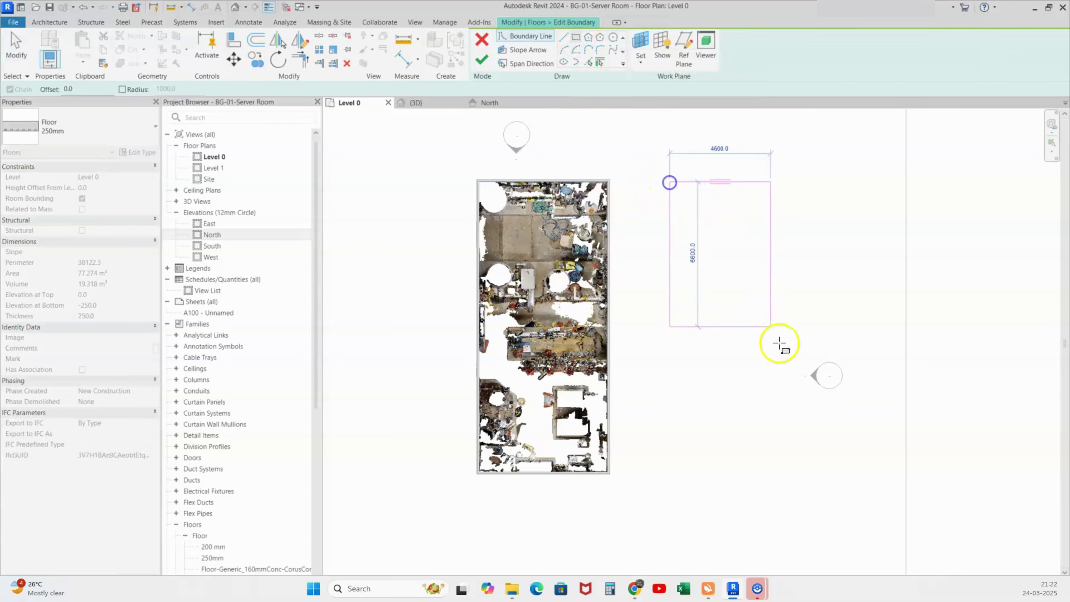
left_click(670, 445)
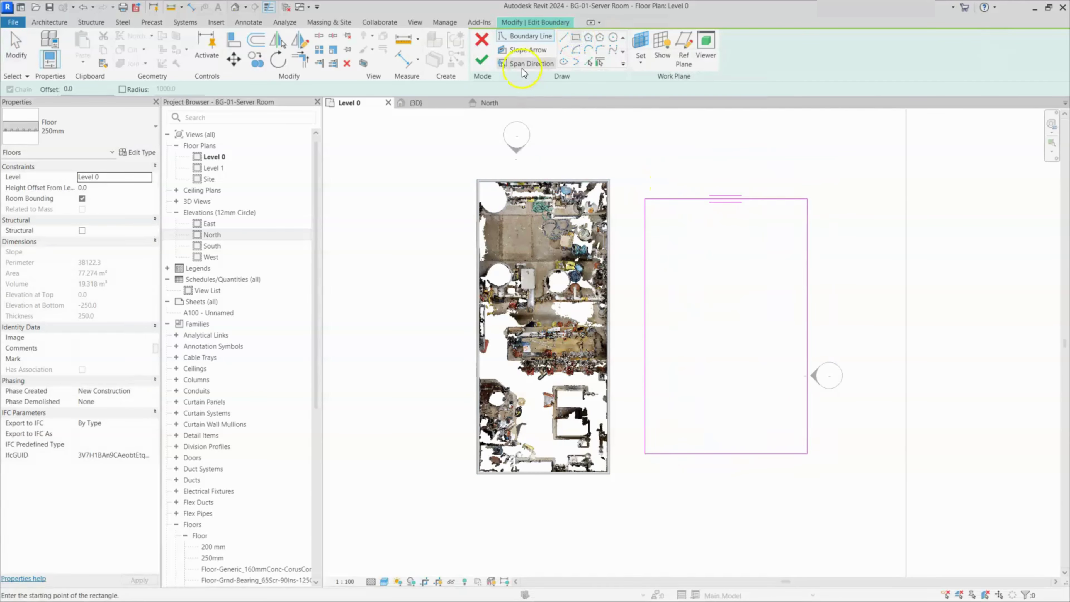
left_click(480, 62)
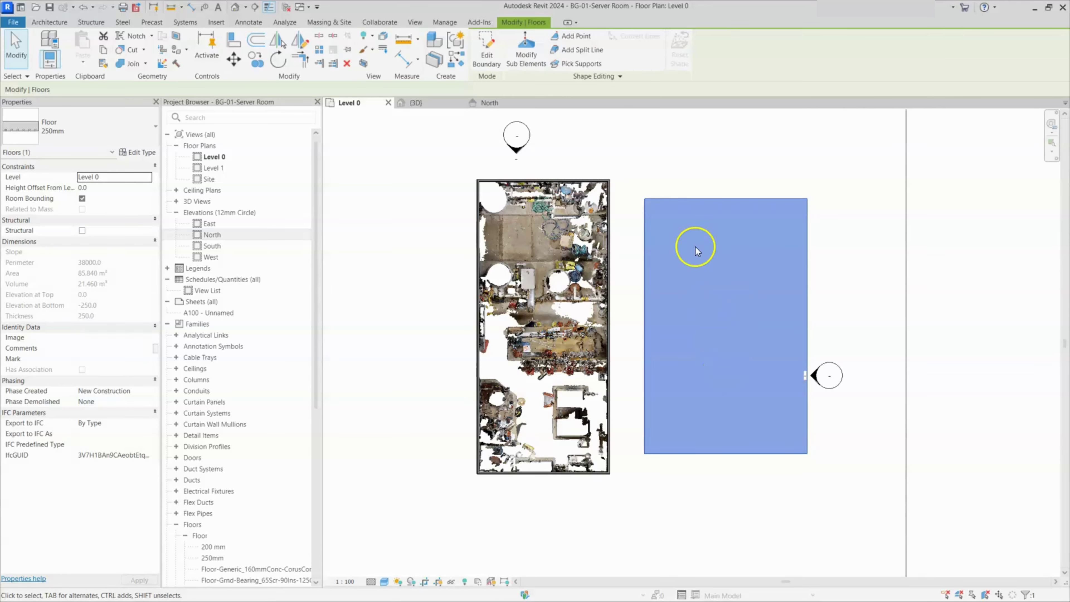
- Replace the rectangular floor's side farthest from the room with an outward-bulging arc of about 6923.5 mm radius and finish the boundary edit
left_click(488, 52)
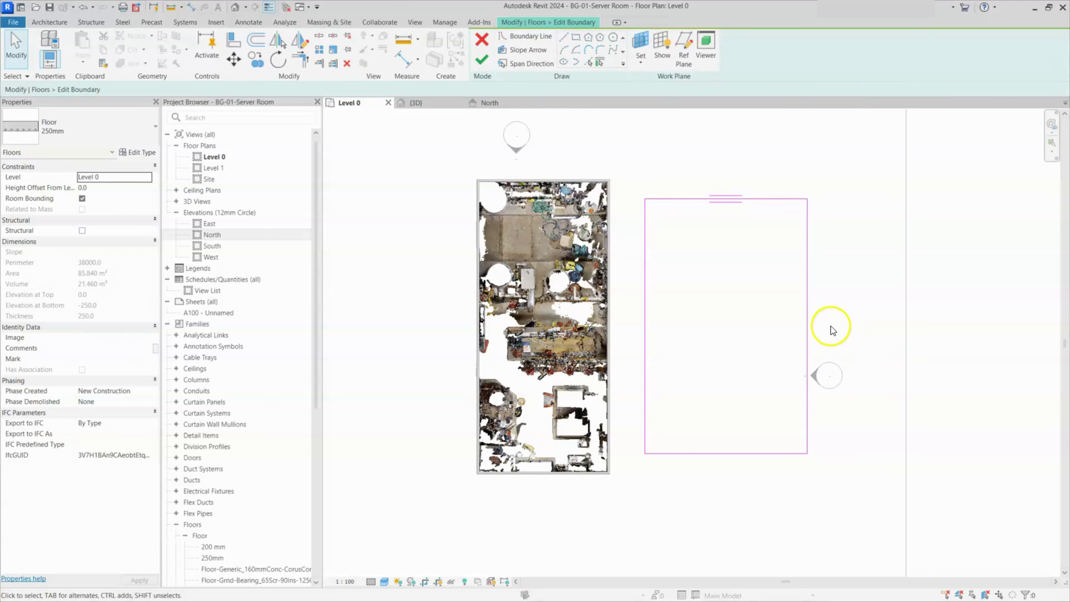
left_click(808, 330)
key("Delete")
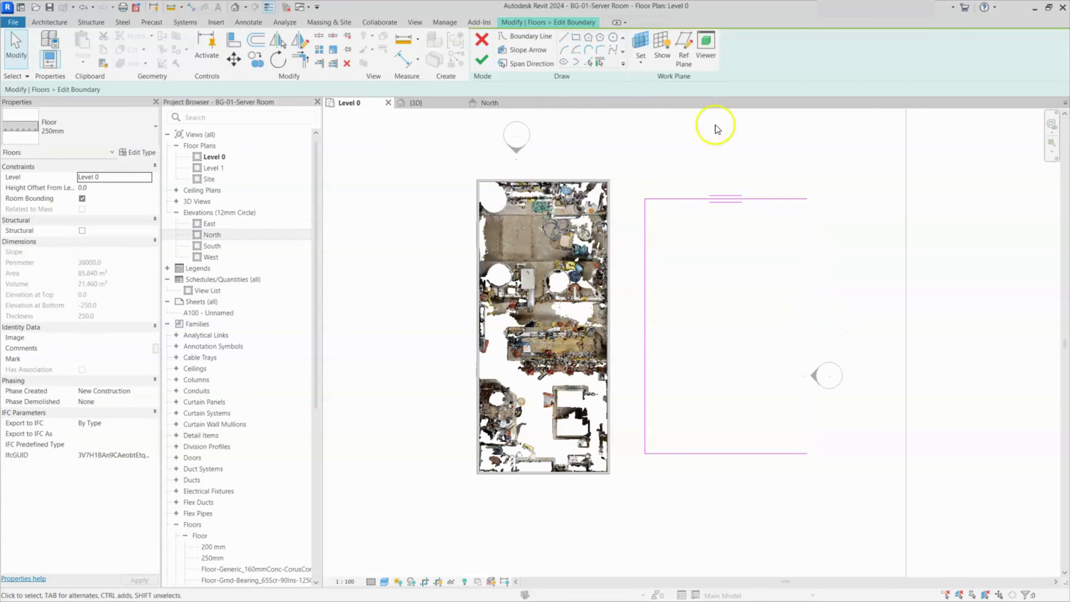
left_click(563, 49)
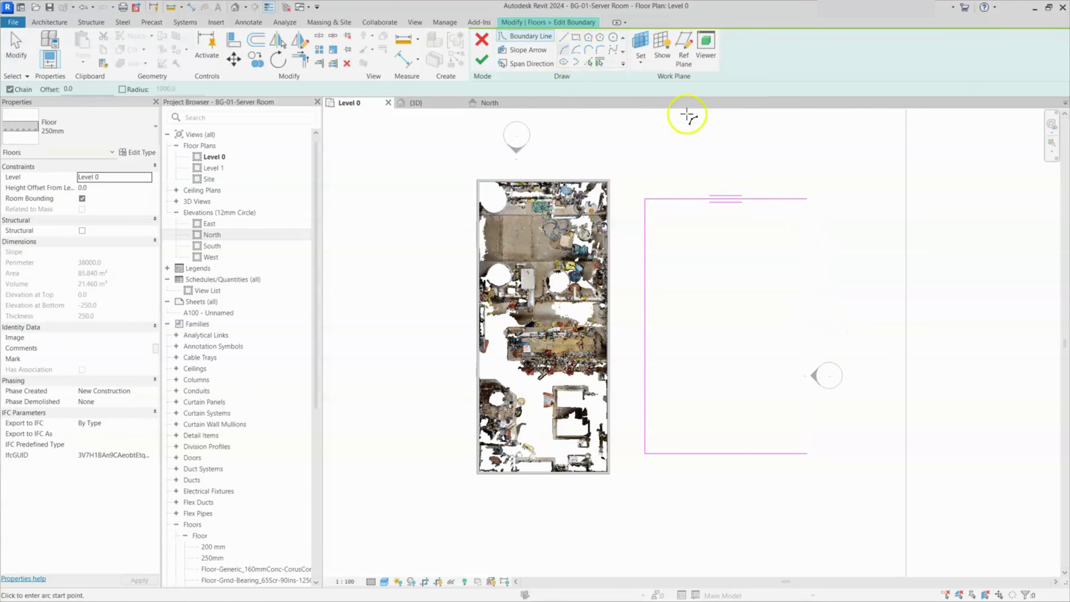
left_click(806, 199)
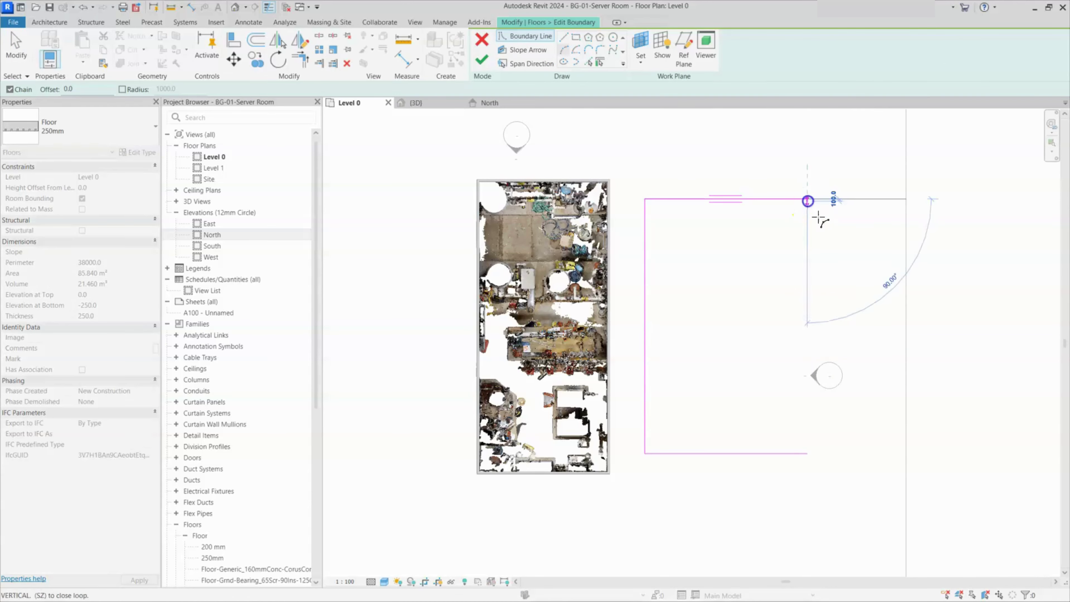
left_click(807, 454)
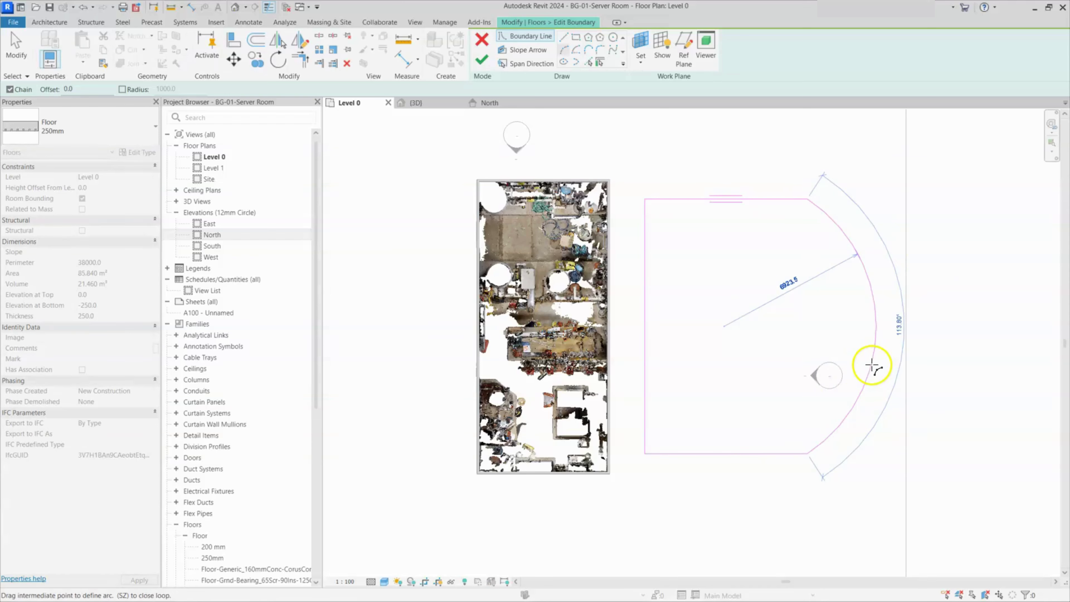
left_click(872, 367)
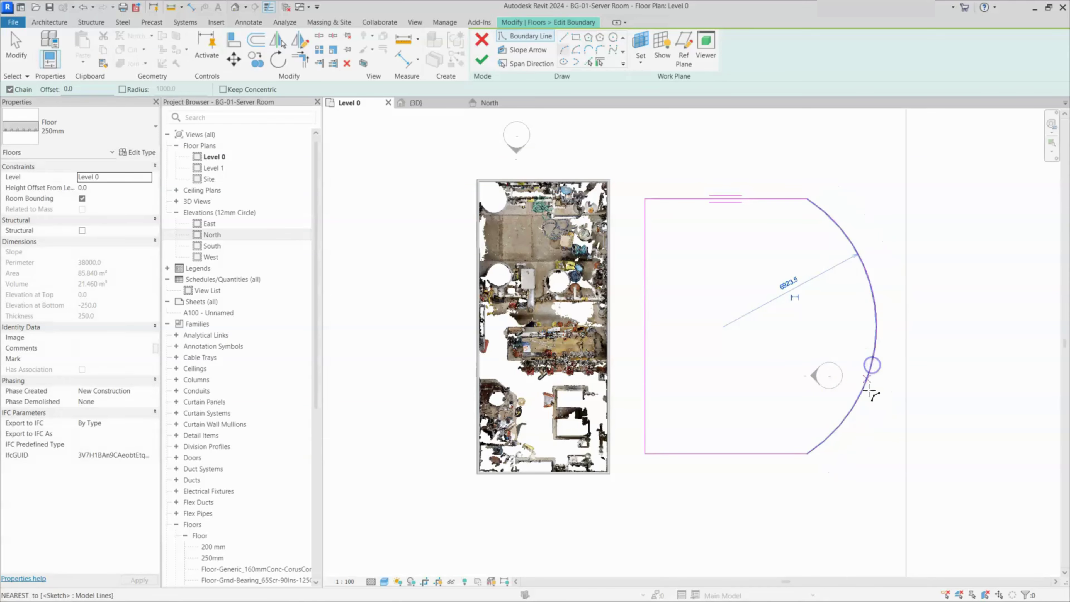
left_click(482, 59)
key("Escape")
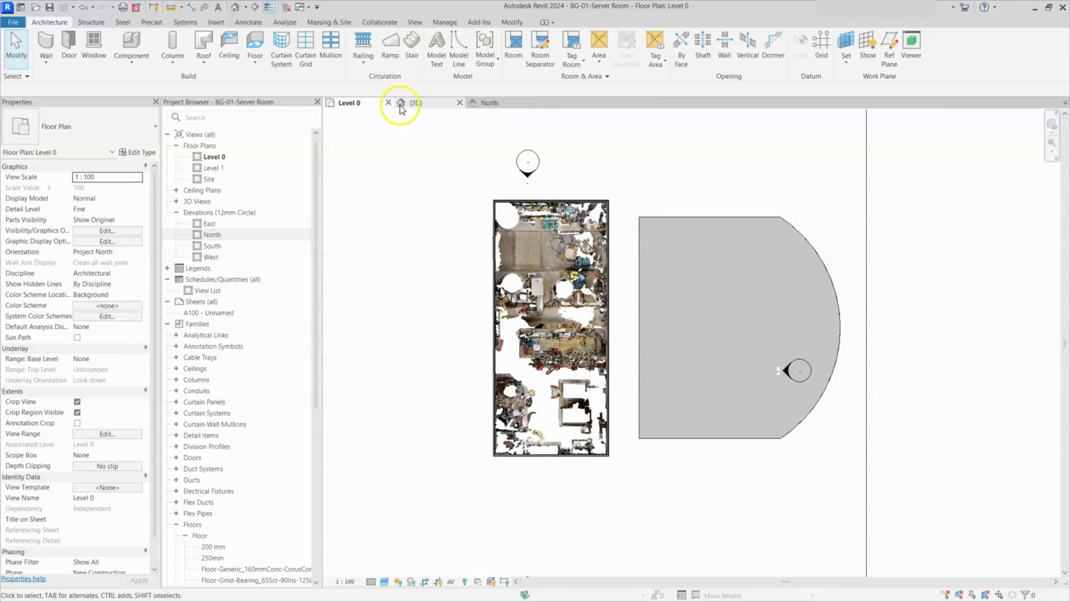
- Turn off the section box in the 3D view and orbit to view the whole model with the reshaped floor
left_click(415, 103)
scroll(519, 249, "down", 2)
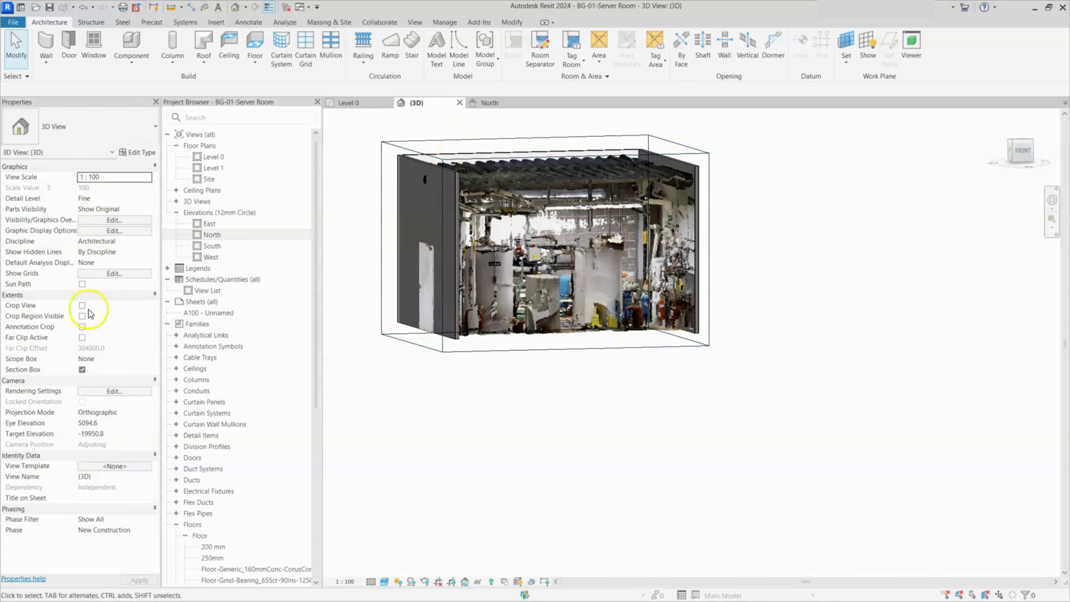
left_click(82, 369)
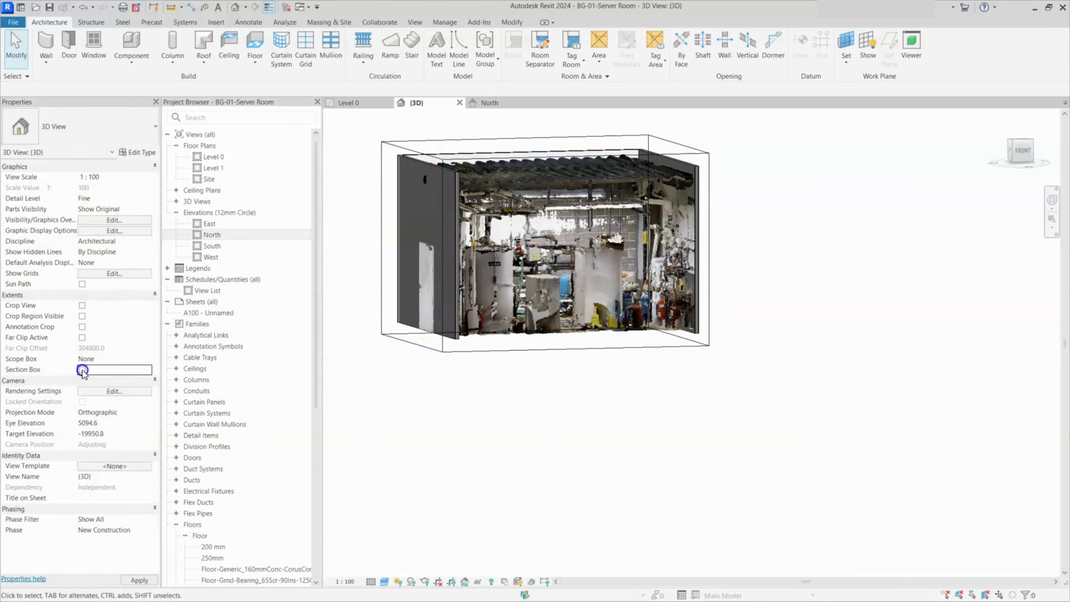
middle_click_drag(621, 440, 738, 442, "shift")
- Start a new architectural floor in the Level 0 plan and set its boundary drawing method to Pick Lines
left_click(348, 104)
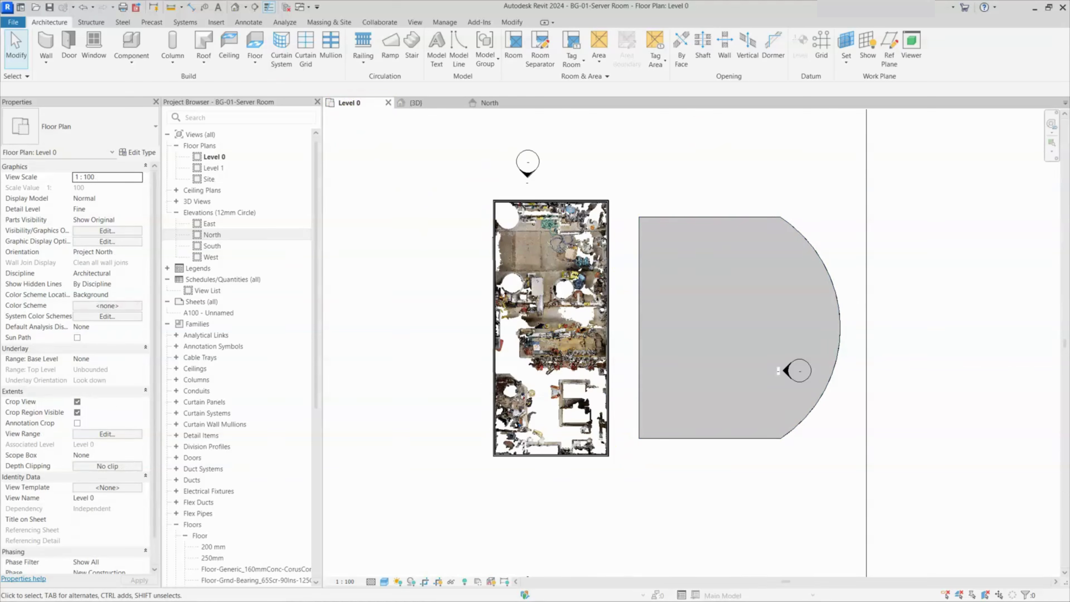
left_click(254, 64)
left_click(276, 78)
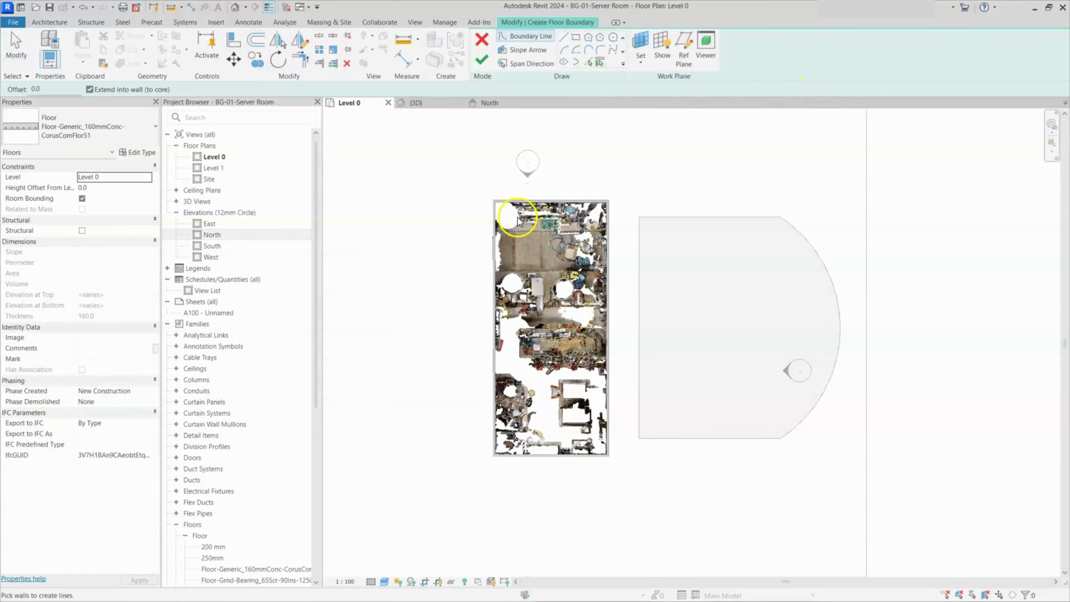
scroll(518, 220, "up", 2)
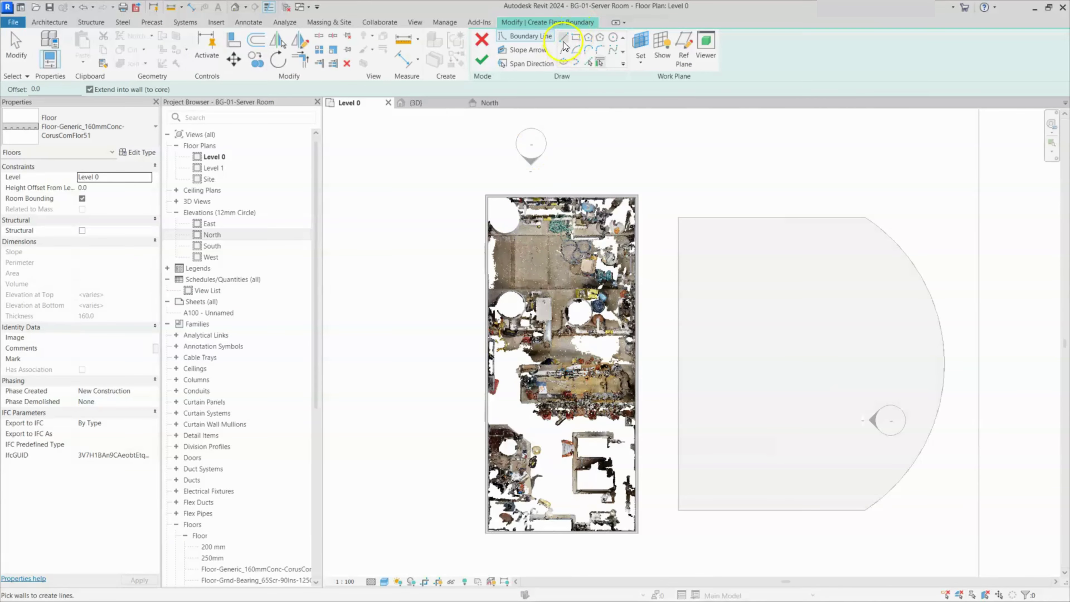
scroll(547, 139, "down", 1)
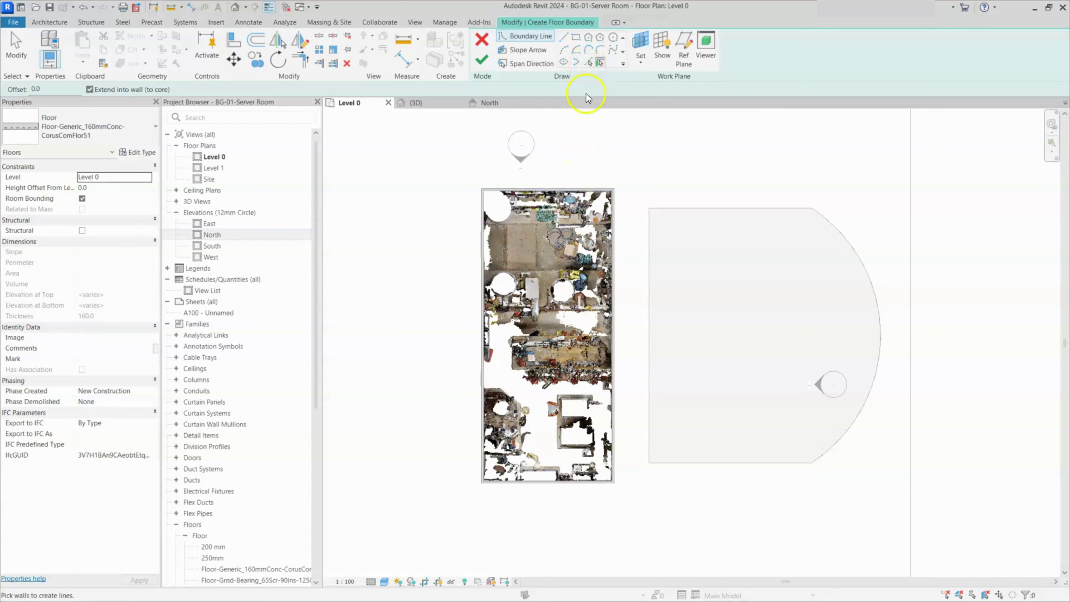
left_click(589, 64)
- Pick the room's inner wall faces as the closed boundary and finish the floor with the Floor-Generic_160mmConc-CorusComFlor51 type
scroll(501, 202, "up", 4)
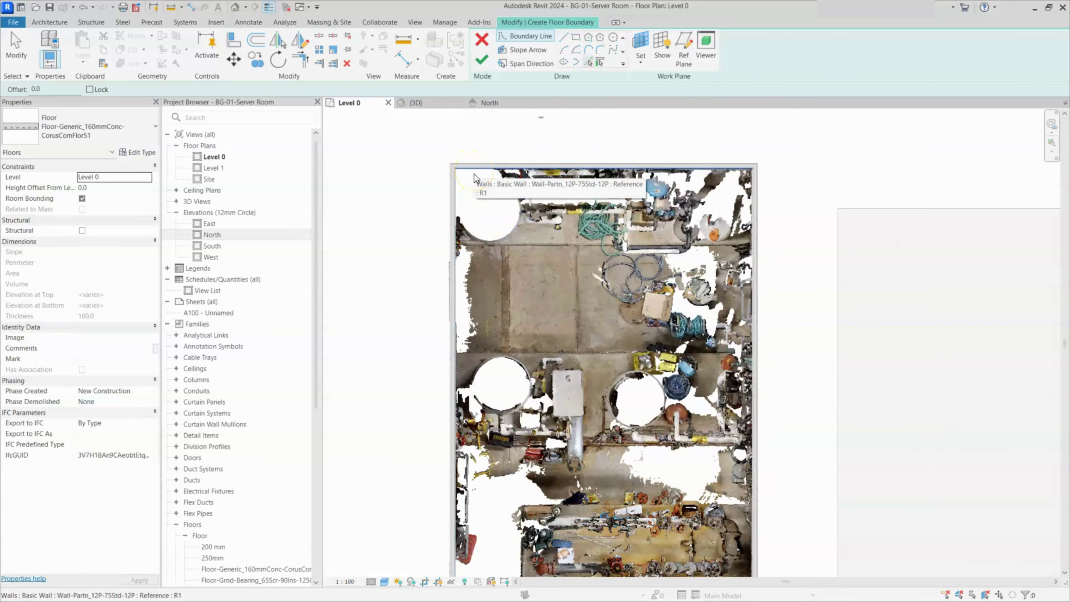
left_click(475, 180)
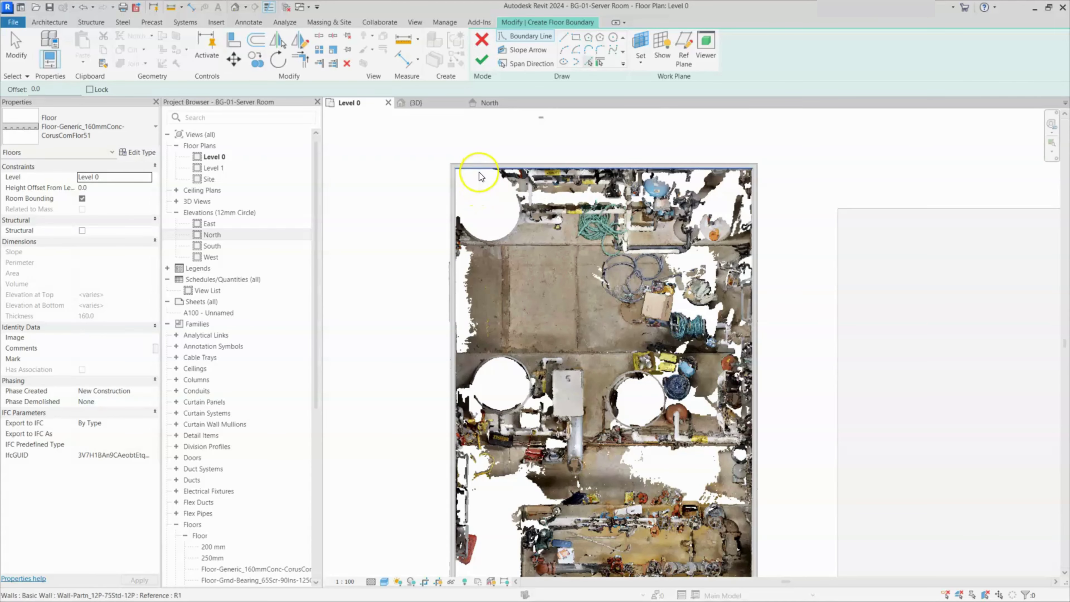
left_click(479, 170)
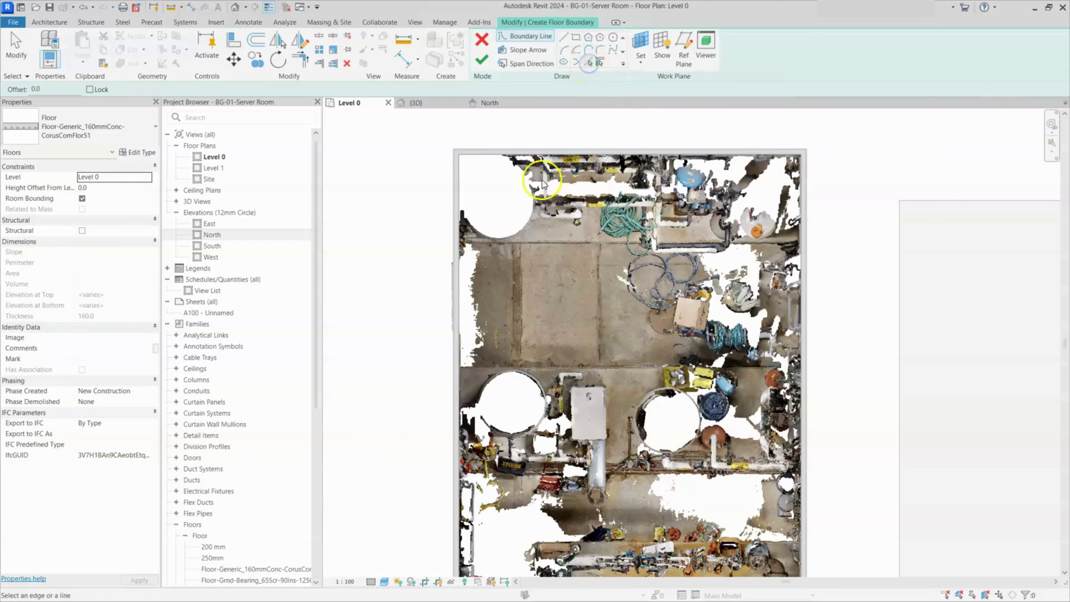
left_click(491, 161)
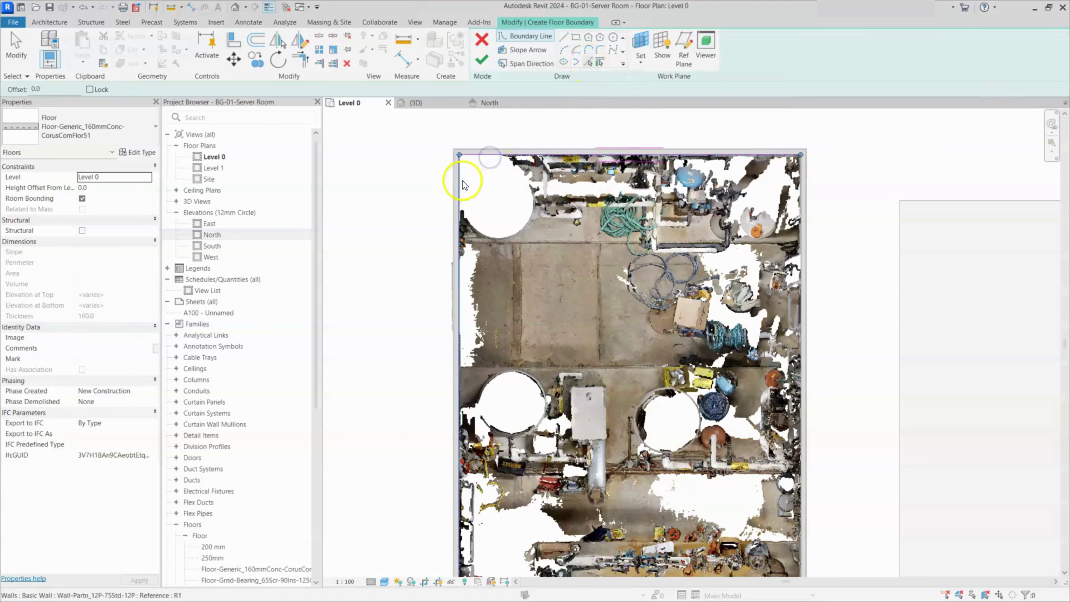
left_click(800, 231)
scroll(716, 160, "down", 3)
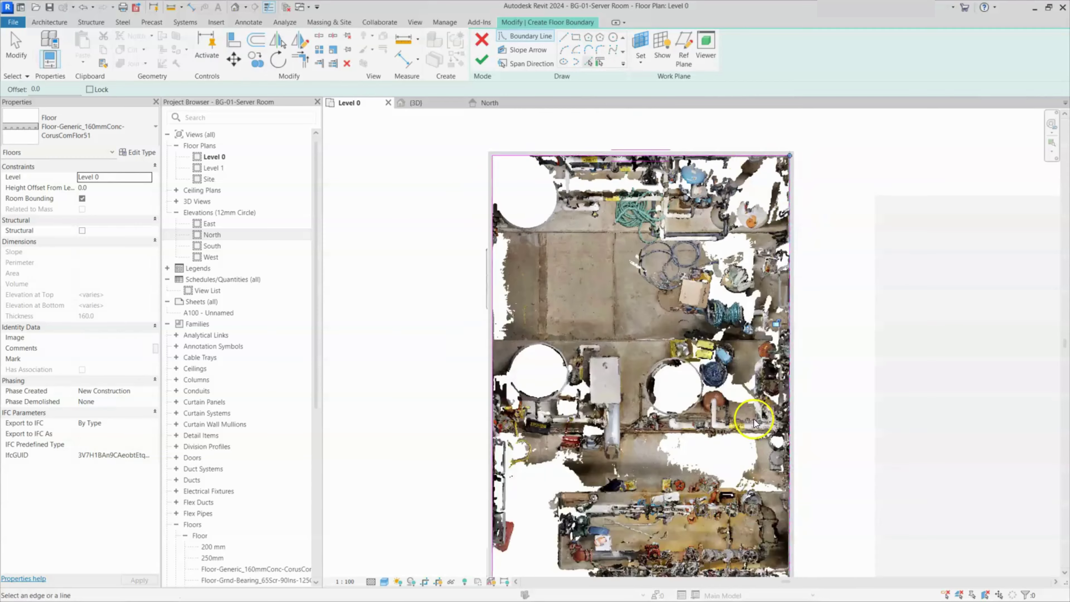
middle_click_drag(632, 539, 577, 250)
left_click(617, 374)
left_click(481, 60)
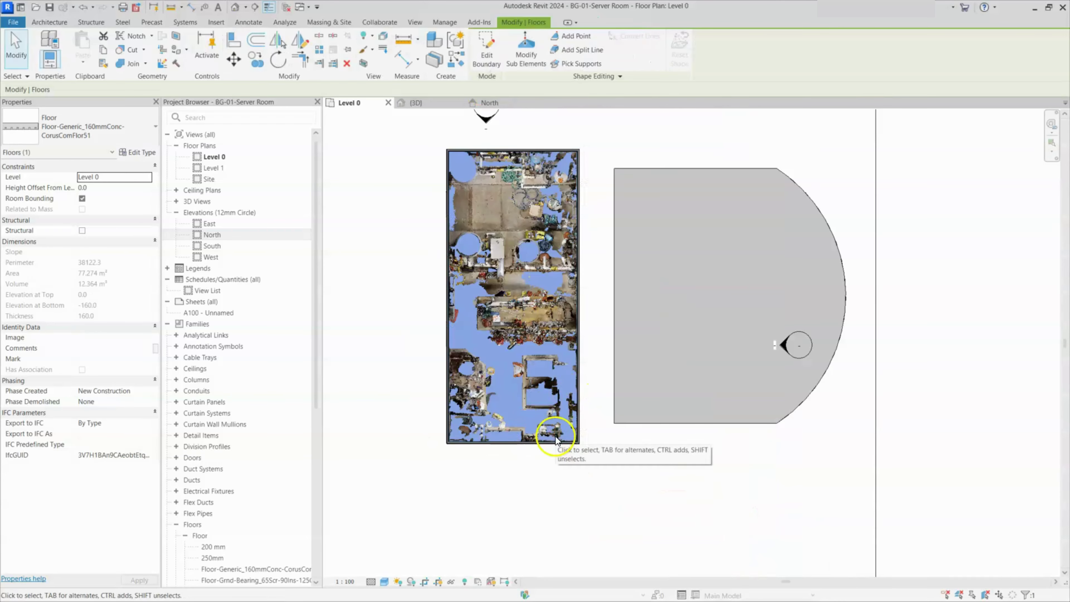
left_click(629, 449)
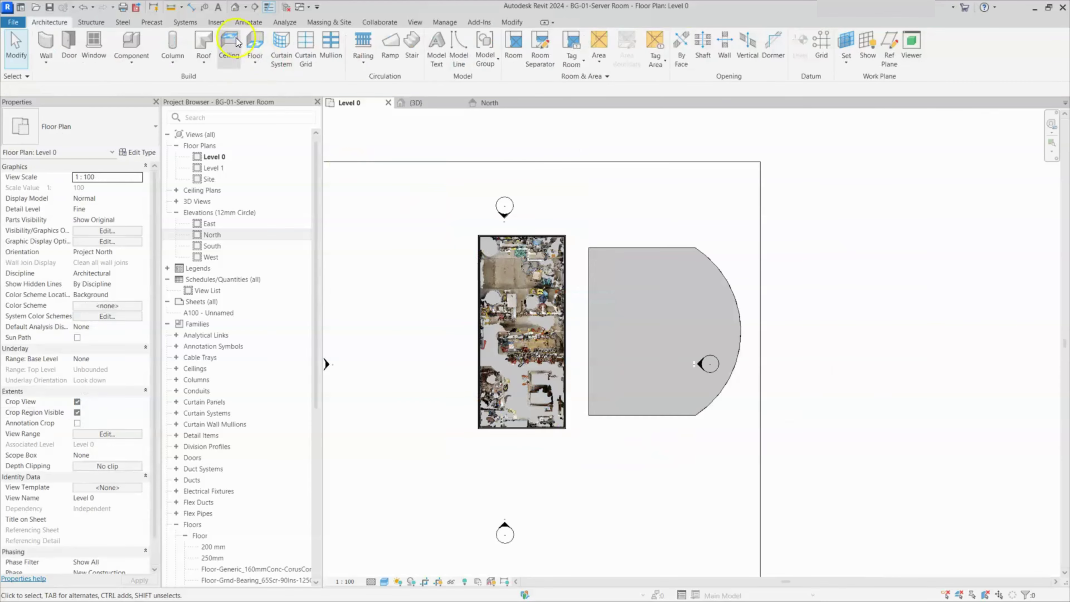
- Draw a building section lengthwise through the room and reduce its view depth to a far clip offset of about 875 mm
left_click(254, 6)
left_click(519, 209)
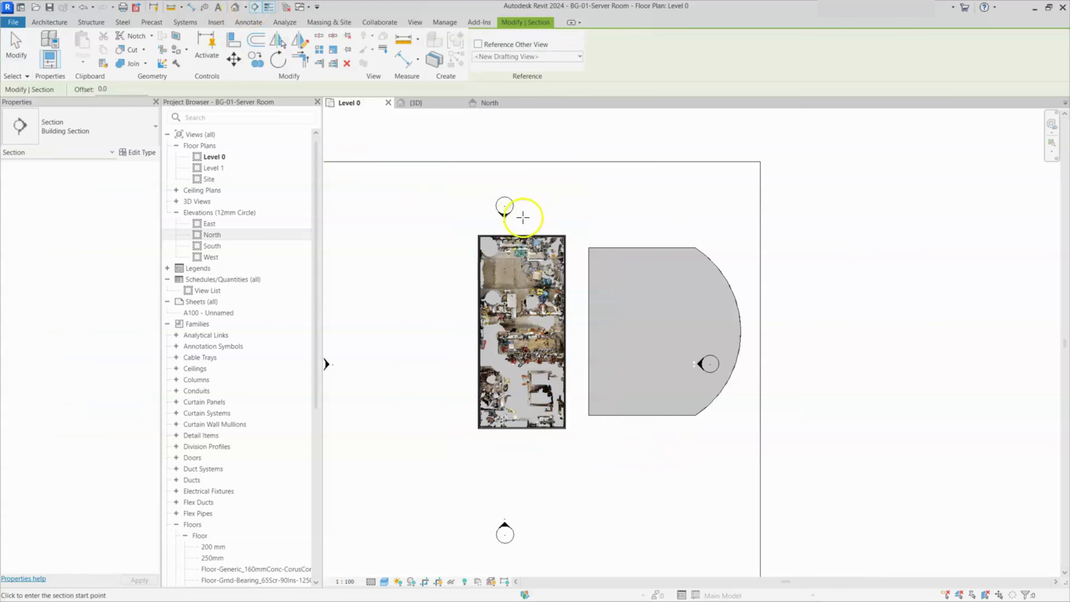
left_click(518, 488)
left_click_drag(758, 356, 725, 364)
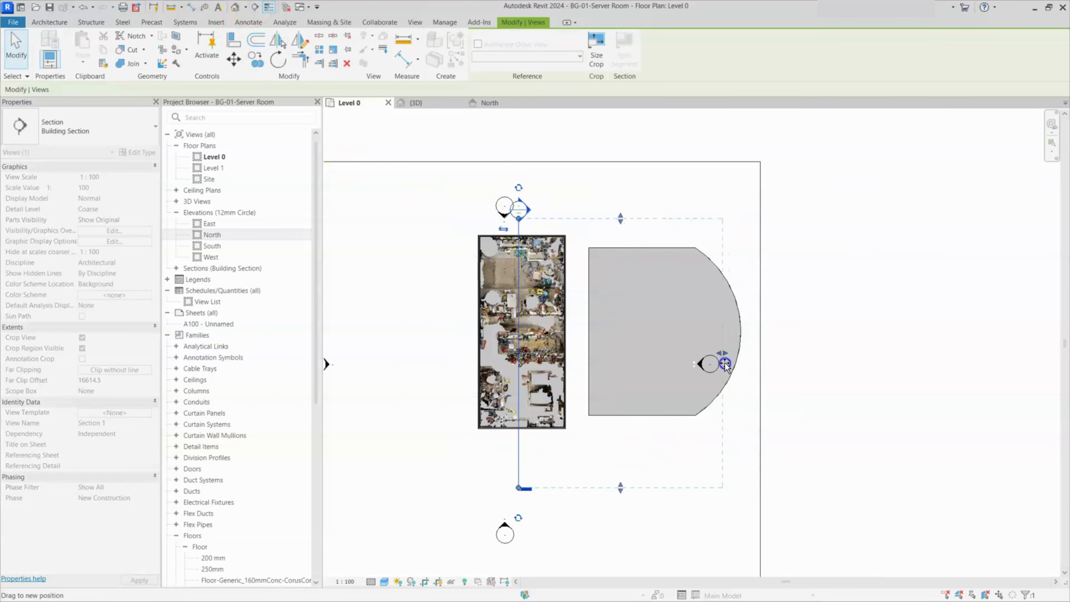
left_click_drag(534, 375, 533, 375)
left_click(533, 376)
left_click(520, 464)
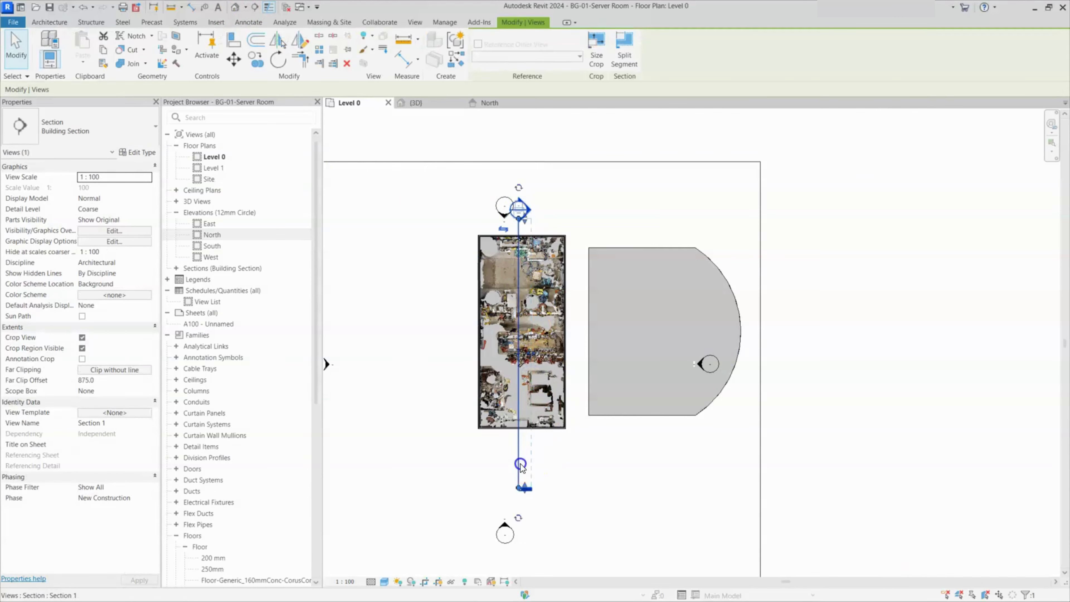
- Open the new section view and select the floor slab to examine it against the point cloud at Level 0
right_click(520, 463)
left_click(557, 209)
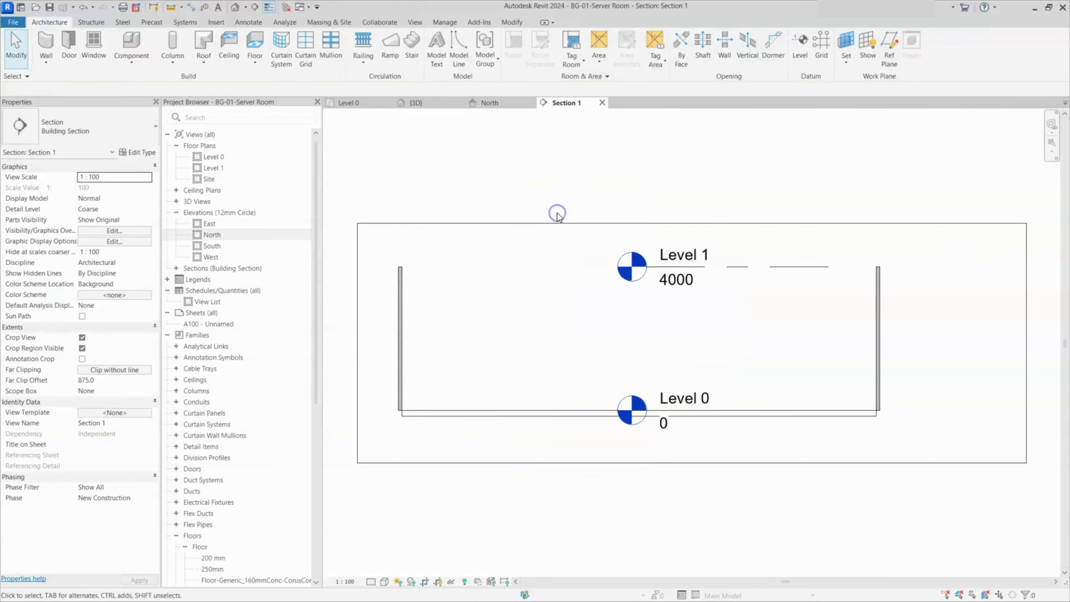
scroll(472, 422, "up", 5)
scroll(472, 423, "down", 3)
scroll(560, 419, "up", 1)
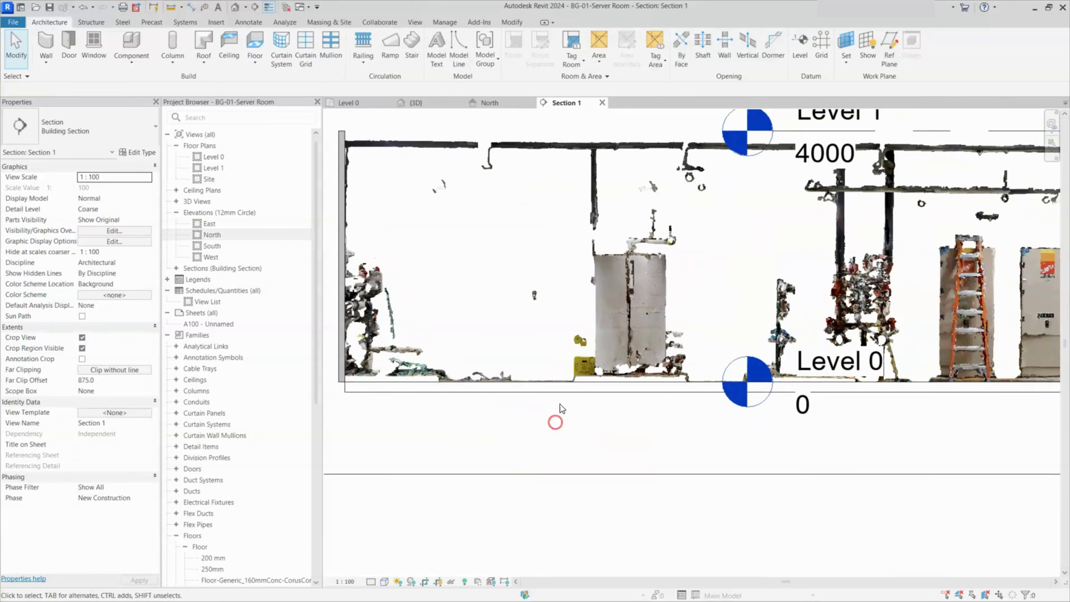
left_click(566, 388)
middle_click_drag(674, 419, 614, 359)
scroll(525, 363, "down", 2)
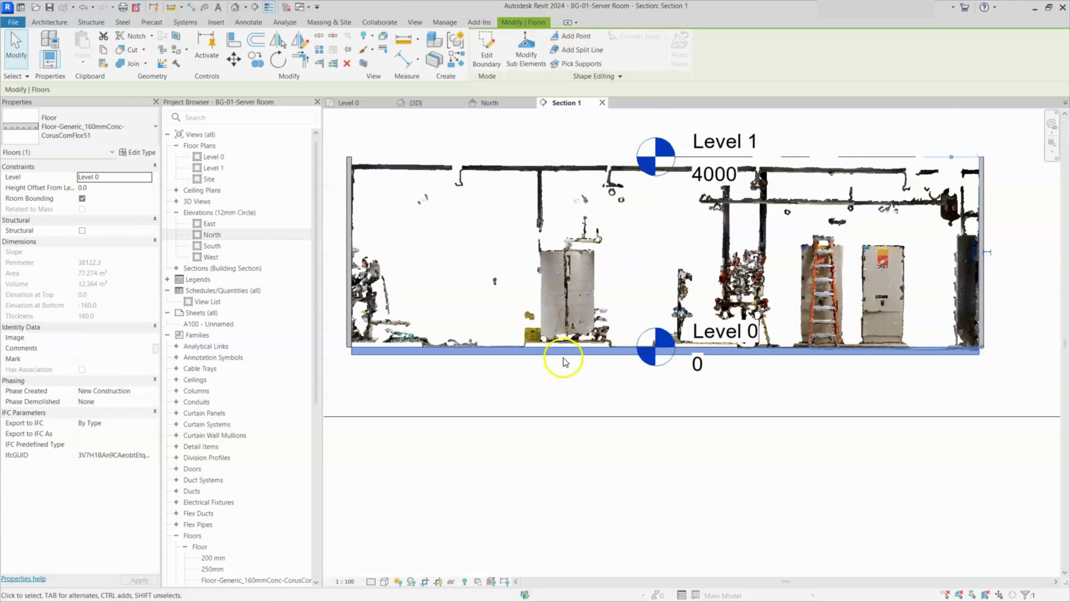
- In the Level 0 plan, add a split line lengthwise through the middle of the room's floor slab, from one short edge to the other
left_click(363, 105)
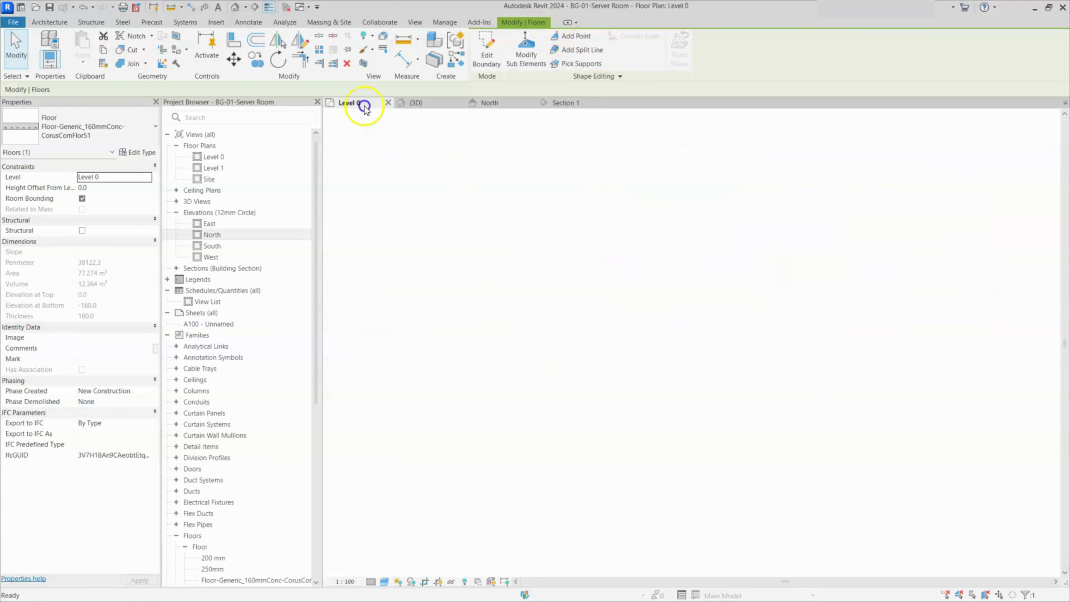
scroll(521, 378, "up", 3)
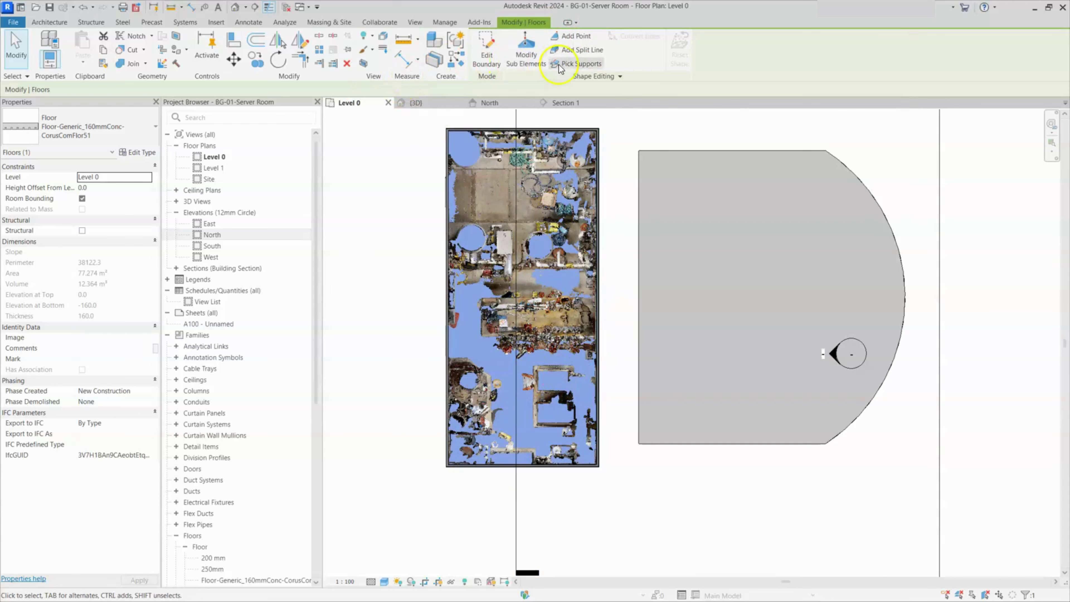
left_click(576, 53)
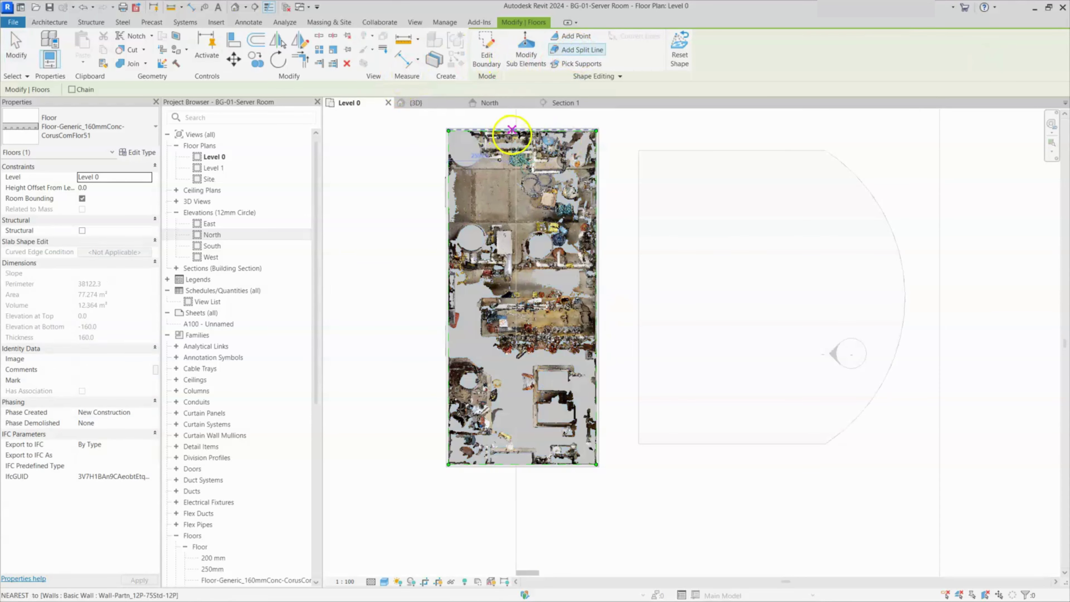
left_click(512, 130)
left_click(521, 463)
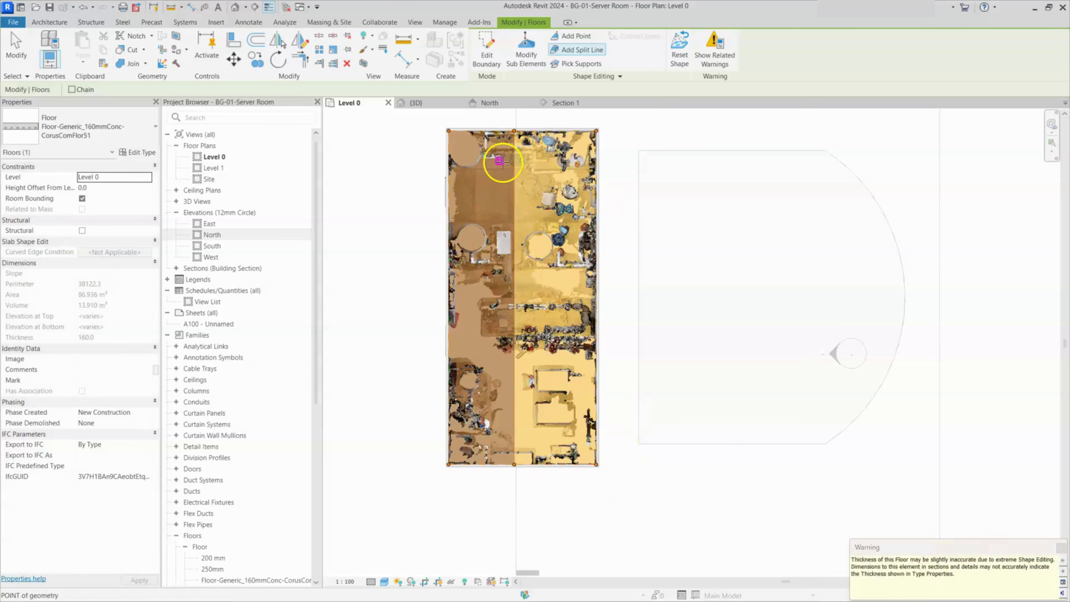
- Add three shape-editing points spaced along the slab's split line and finish the shape edit
left_click(581, 38)
left_click(514, 162)
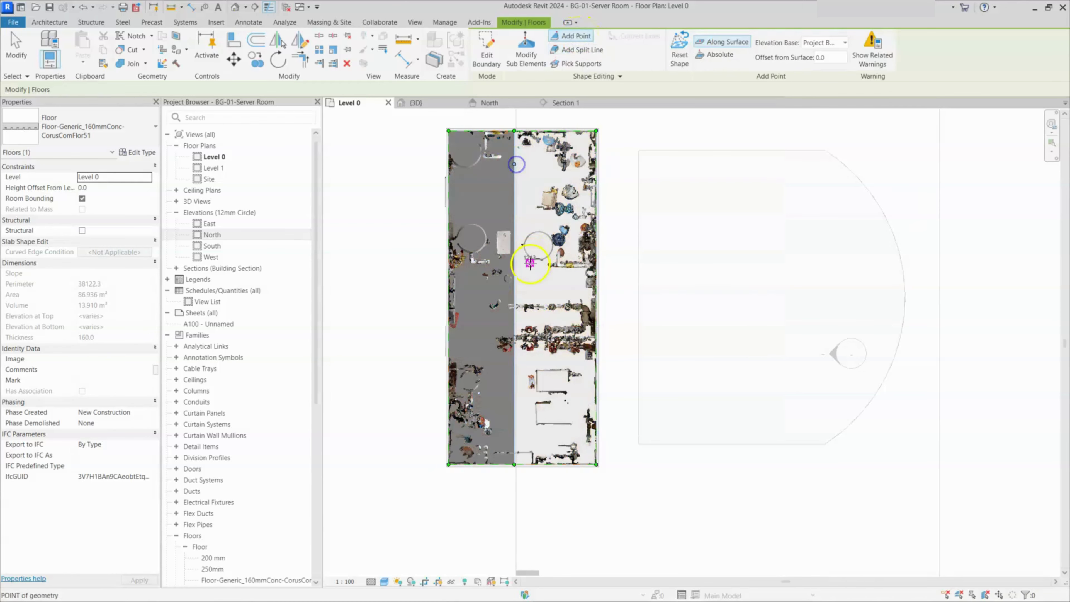
left_click(514, 264)
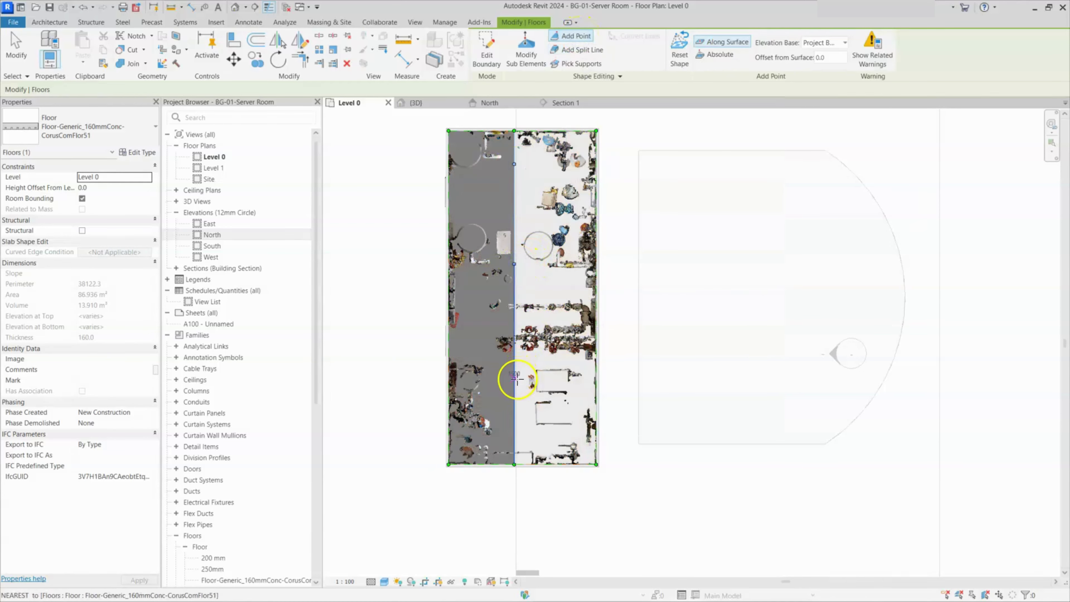
key("Escape")
key("Escape")
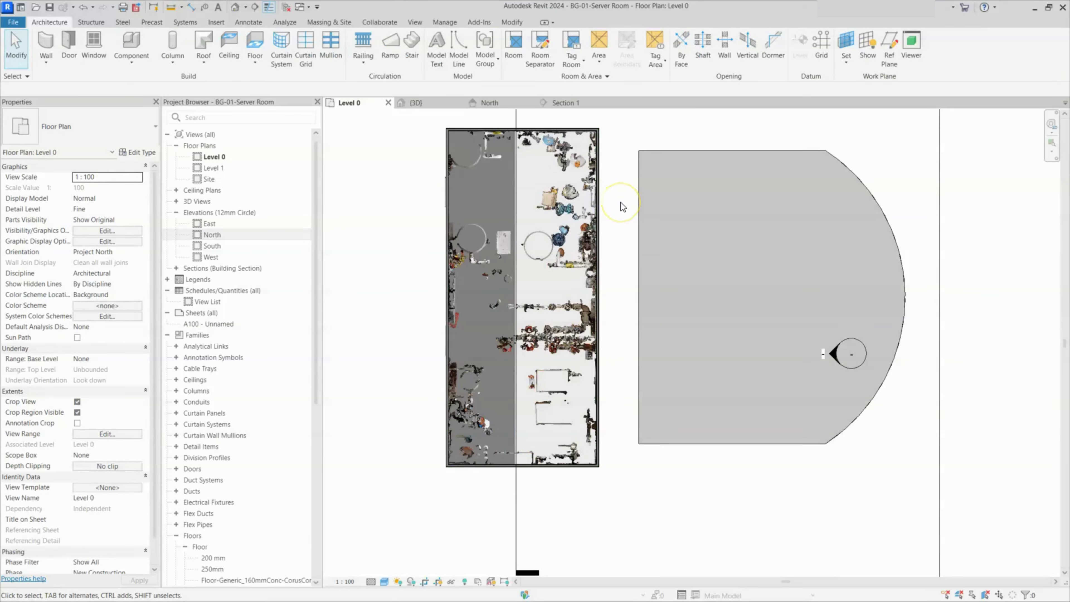
- Shift the building section line sideways off the split line and open its section view to examine the slab
left_click(515, 119)
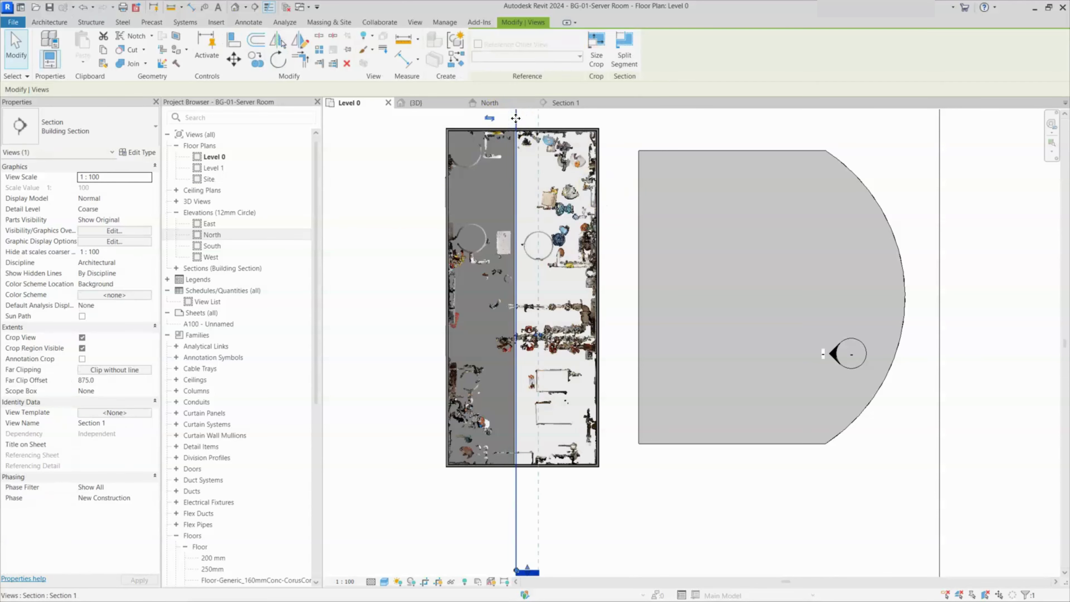
scroll(513, 443, "up", 4)
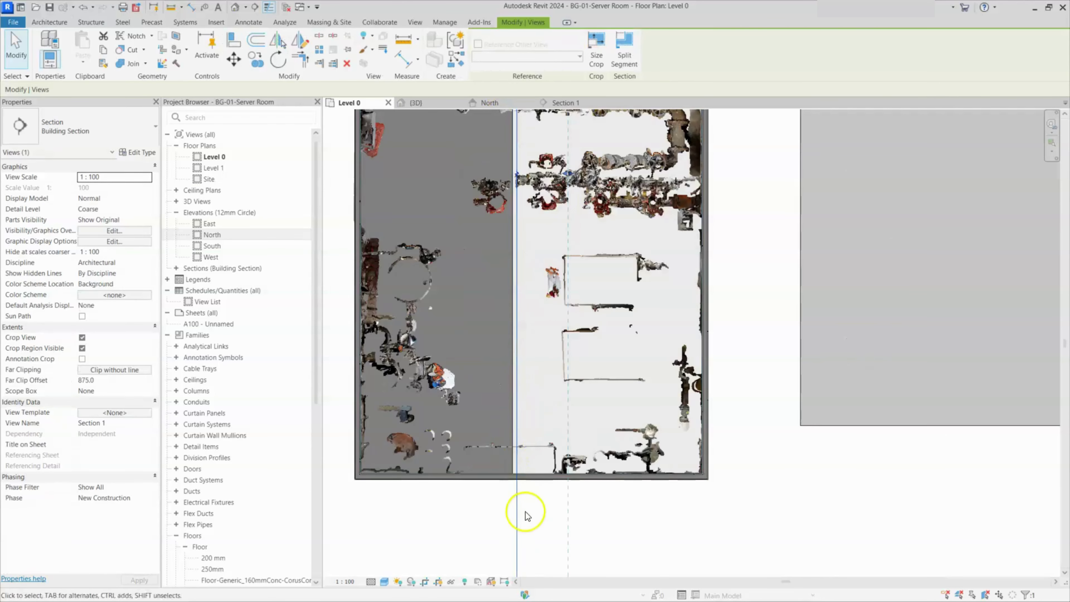
left_click_drag(509, 523, 489, 523)
right_click(488, 521)
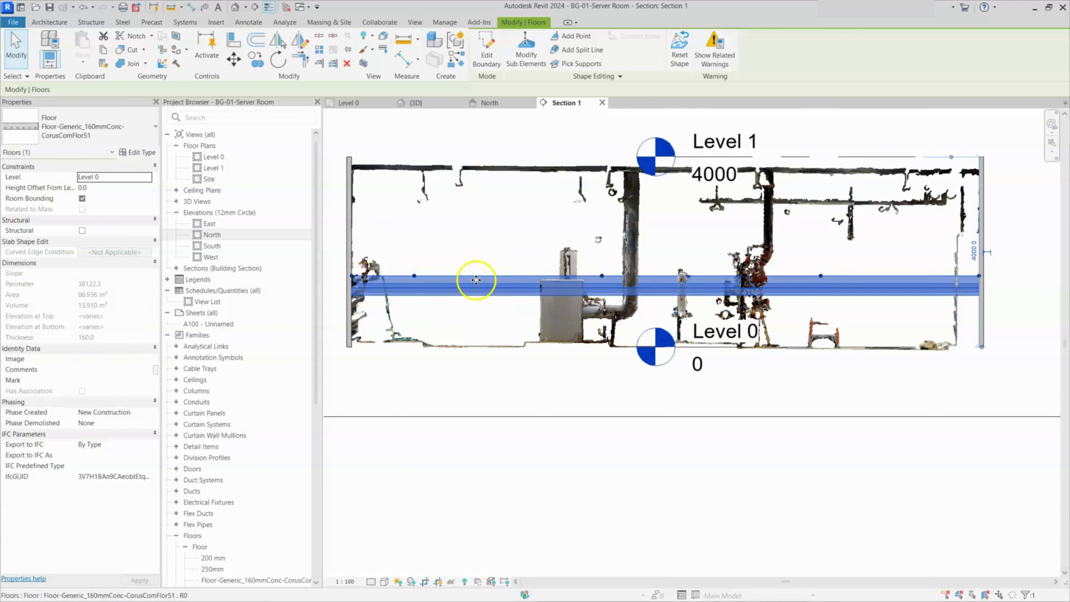
- Isolate the room's floor slab in the 3D view and orbit to see its folded shape from the front
left_click(427, 105)
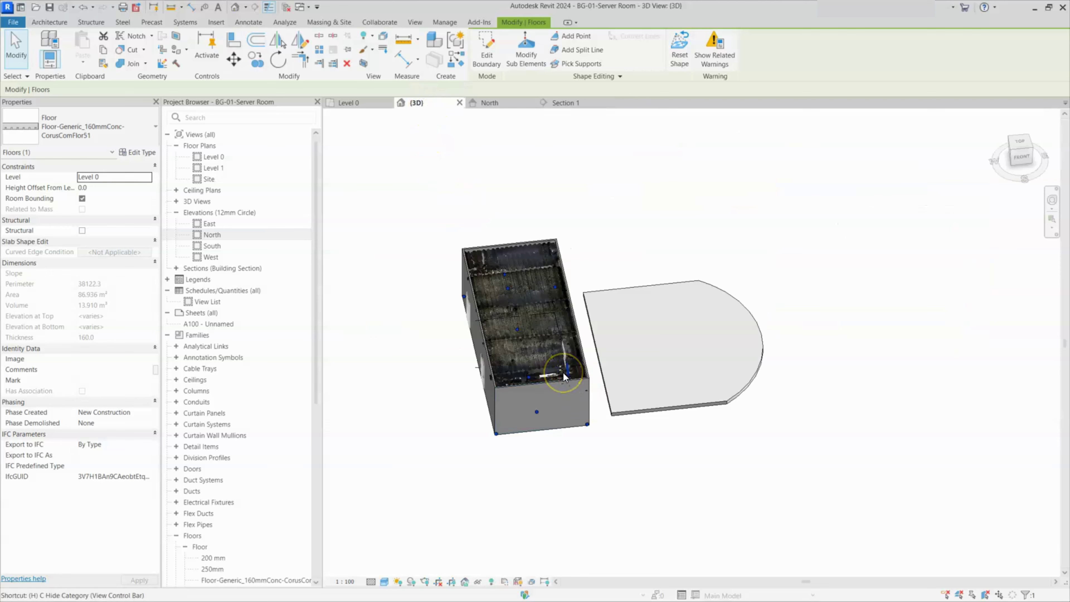
key("i")
middle_click_drag(563, 372, 548, 330, "shift")
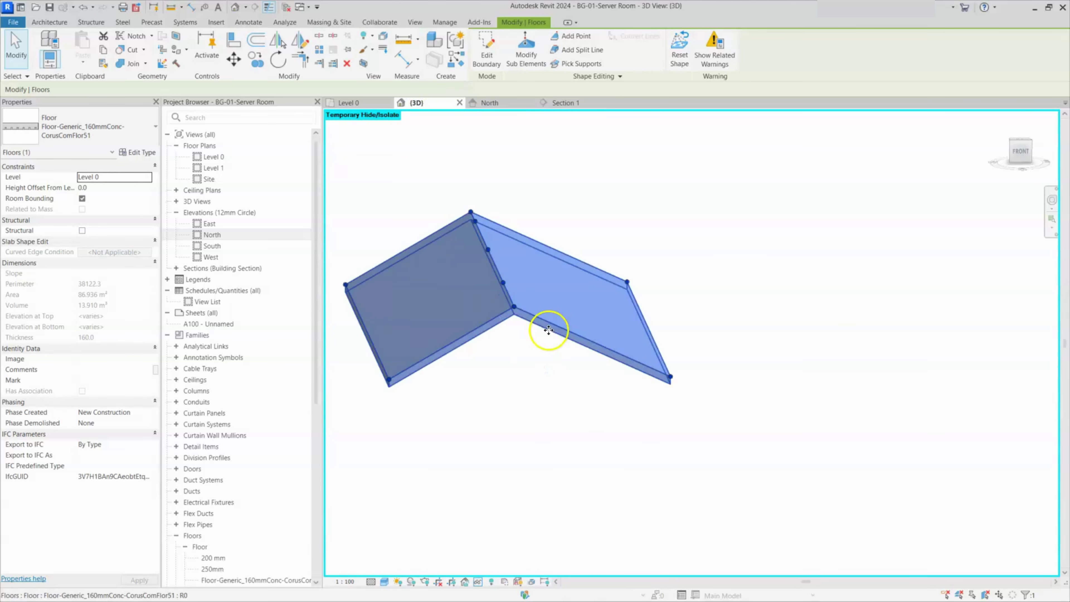
scroll(548, 330, "up", 3)
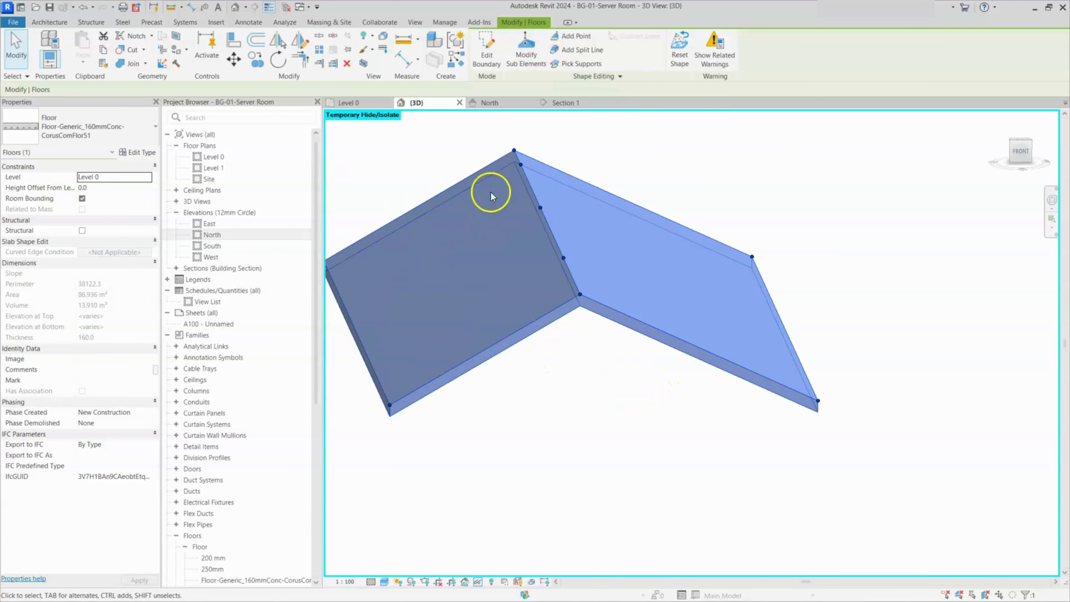
- Start Modify Sub Elements on the slab and check the elevations of its two front corner points
left_click(526, 49)
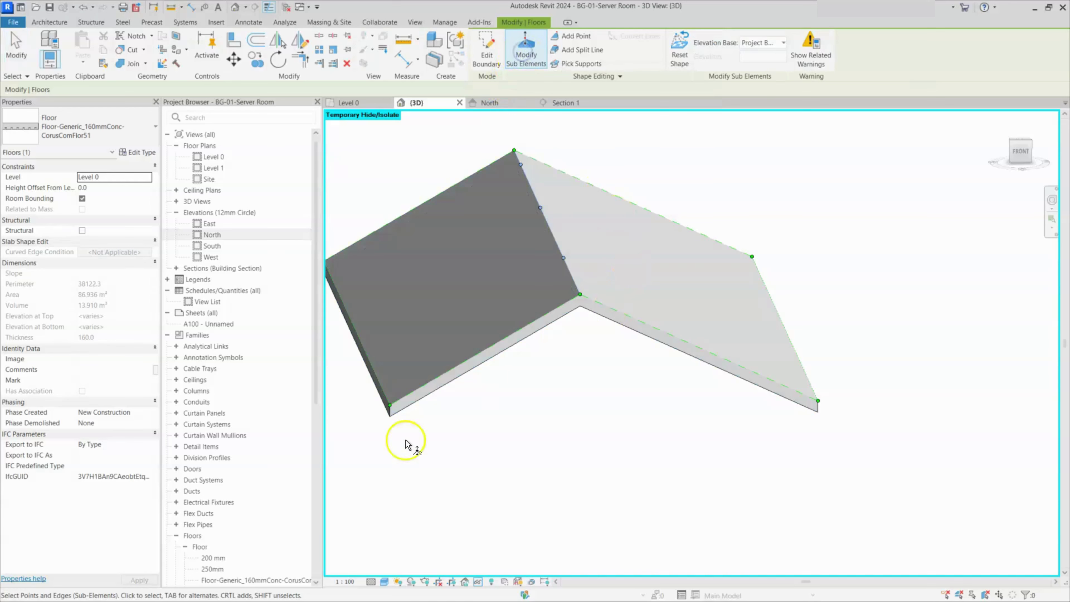
left_click_drag(372, 447, 417, 376)
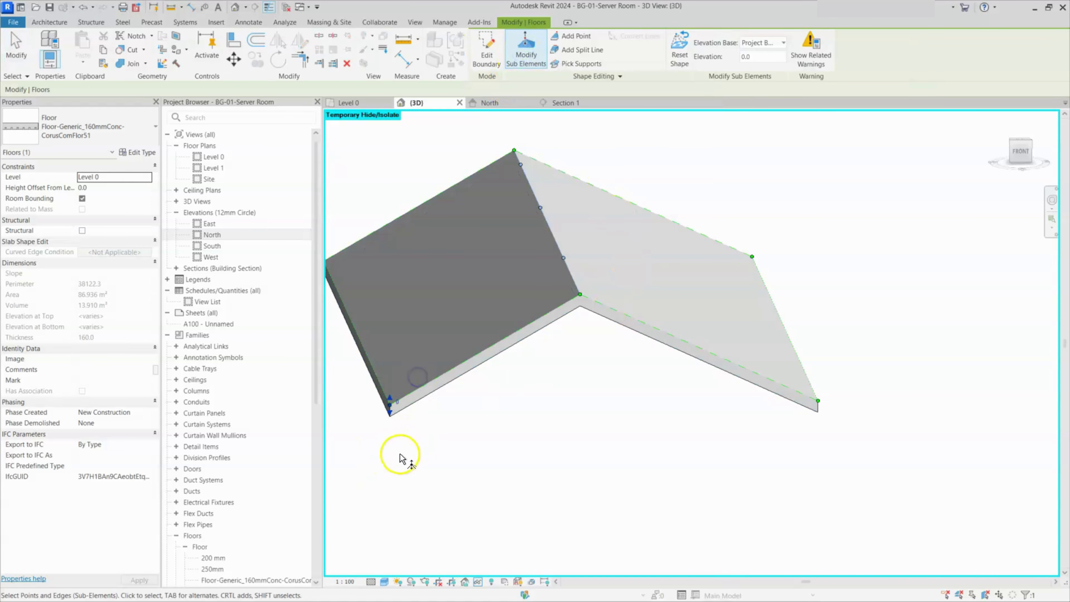
scroll(394, 409, "up", 3)
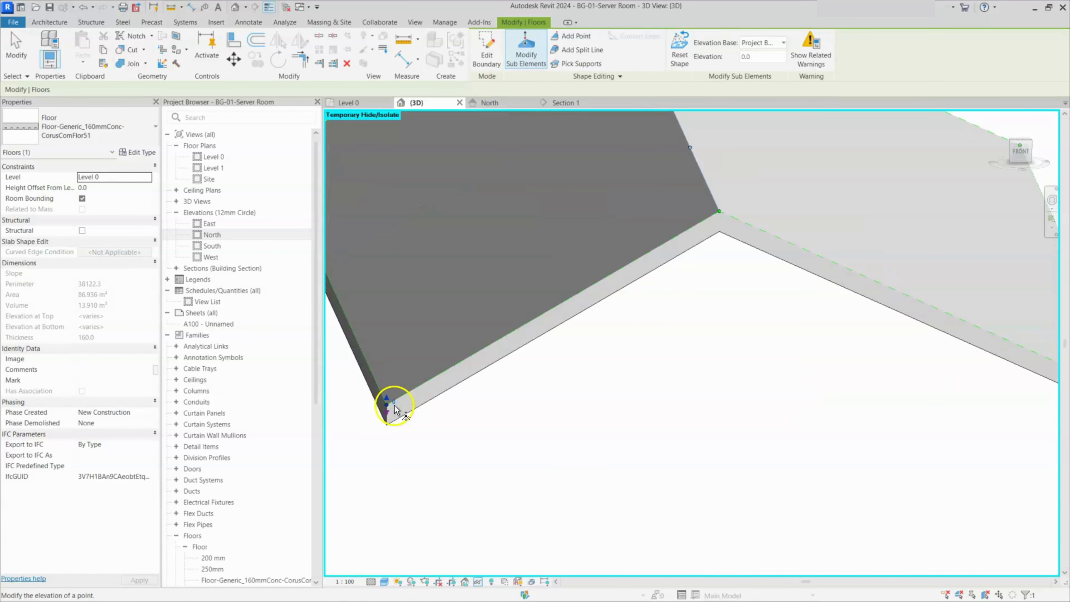
scroll(390, 407, "down", 3)
left_click_drag(772, 436, 819, 386)
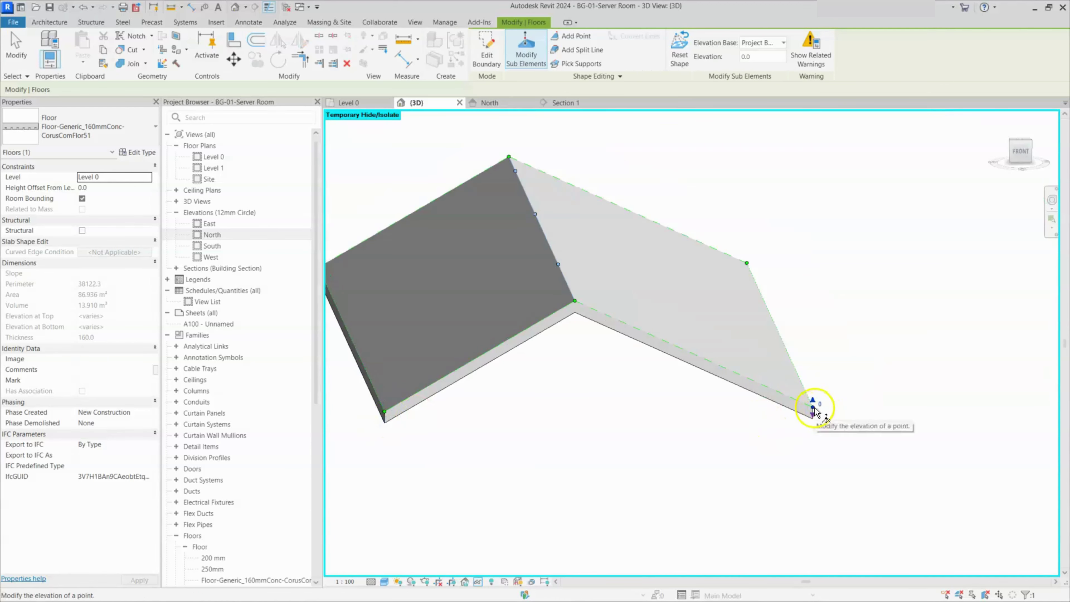
- Set the elevation of the split line's front end point to 0
left_click_drag(544, 371, 594, 305)
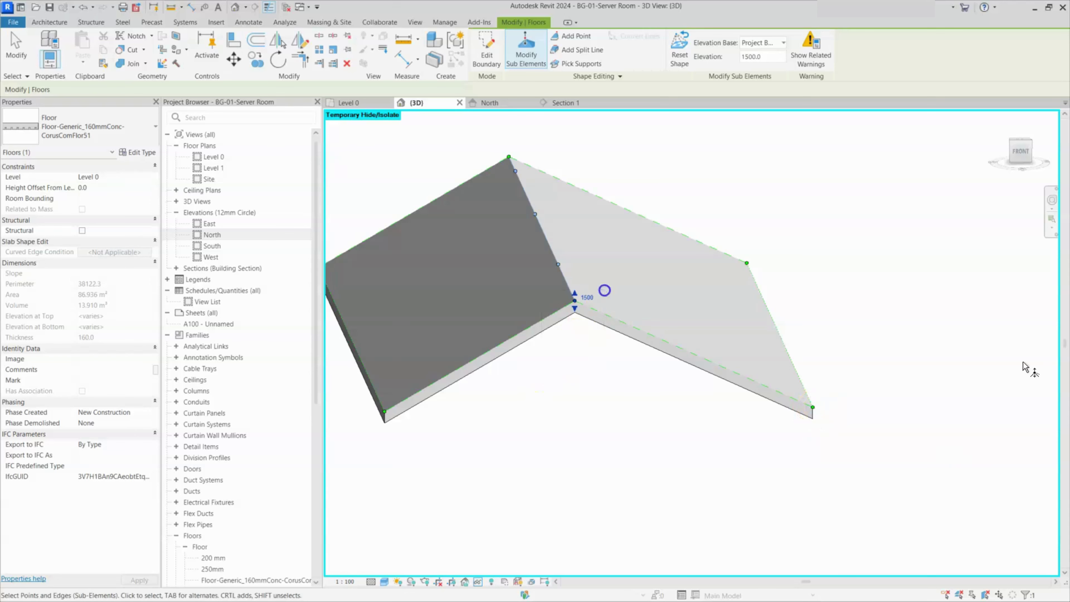
left_click(588, 297)
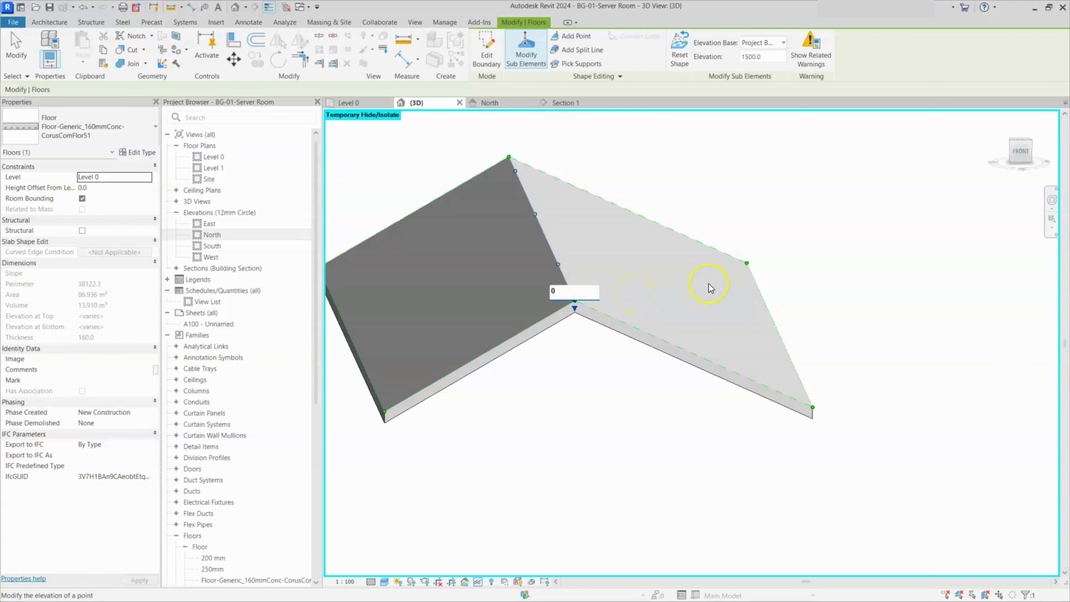
type("0")
key("Return")
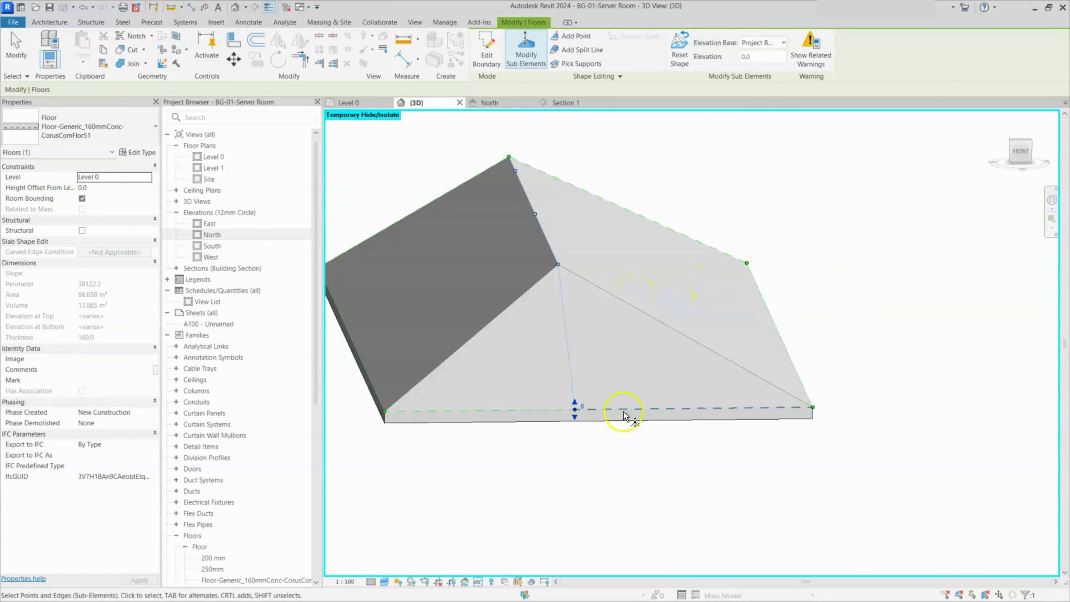
- Set the elevation of the interior split-line point nearest the slab's rear edge to 0
middle_click_drag(582, 428, 640, 444, "shift")
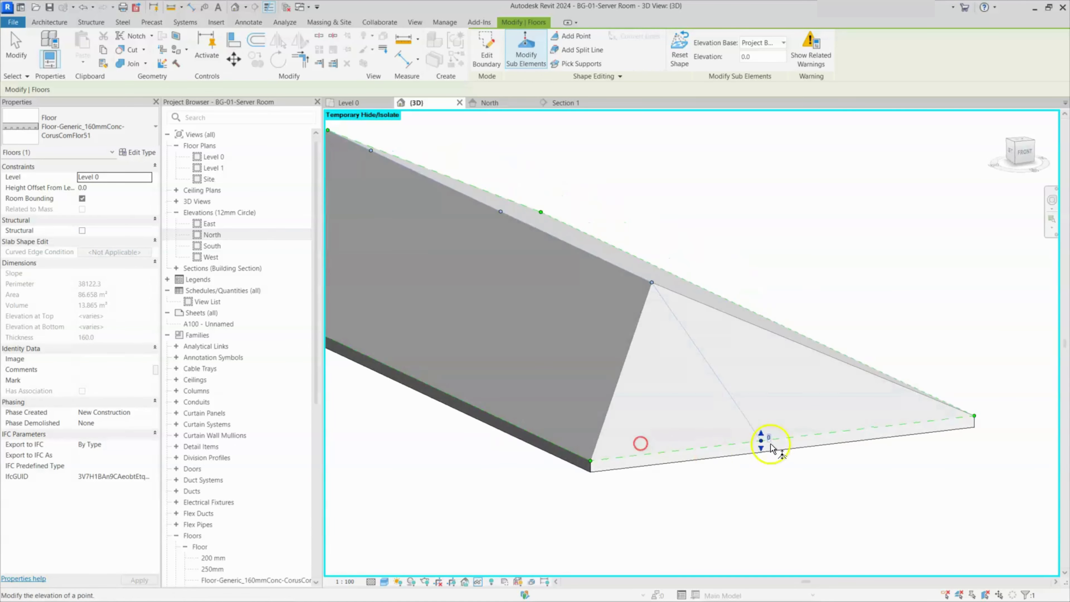
middle_click_drag(771, 449, 523, 330, "shift")
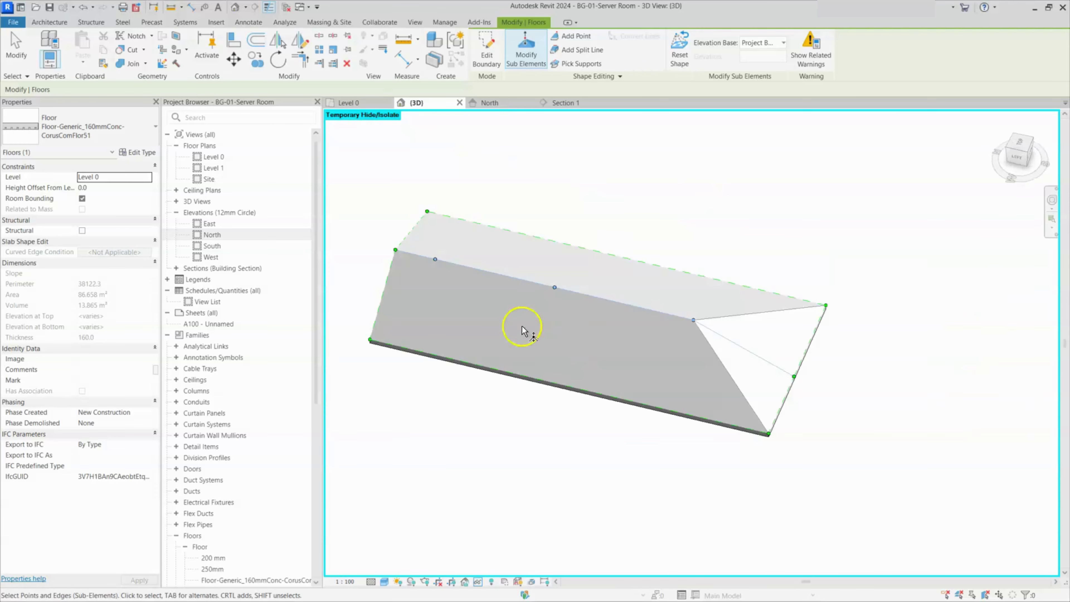
scroll(467, 289, "up", 2)
left_click(420, 245)
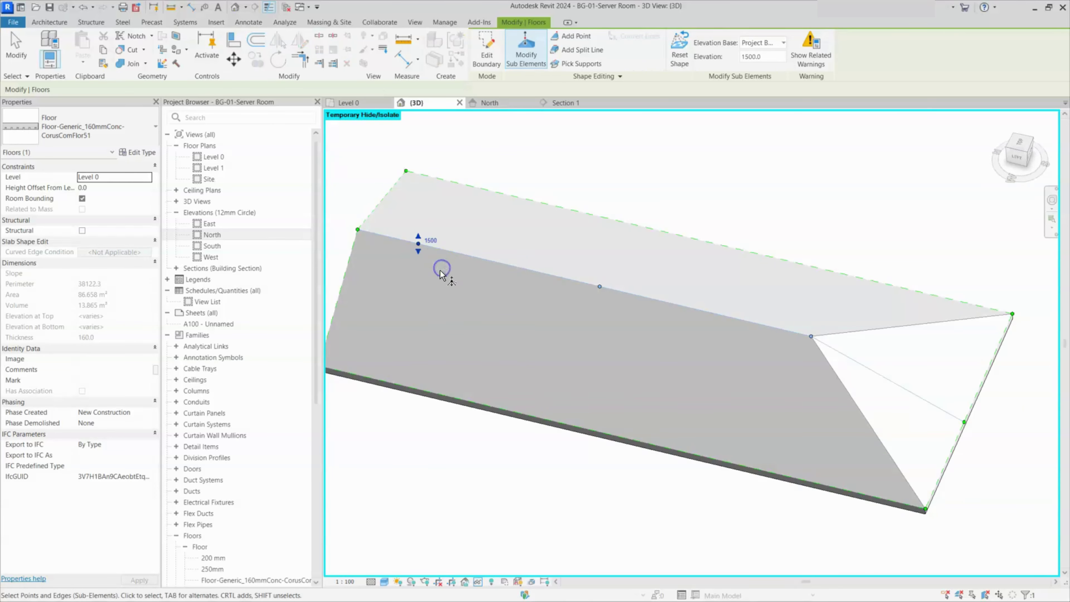
left_click(434, 241)
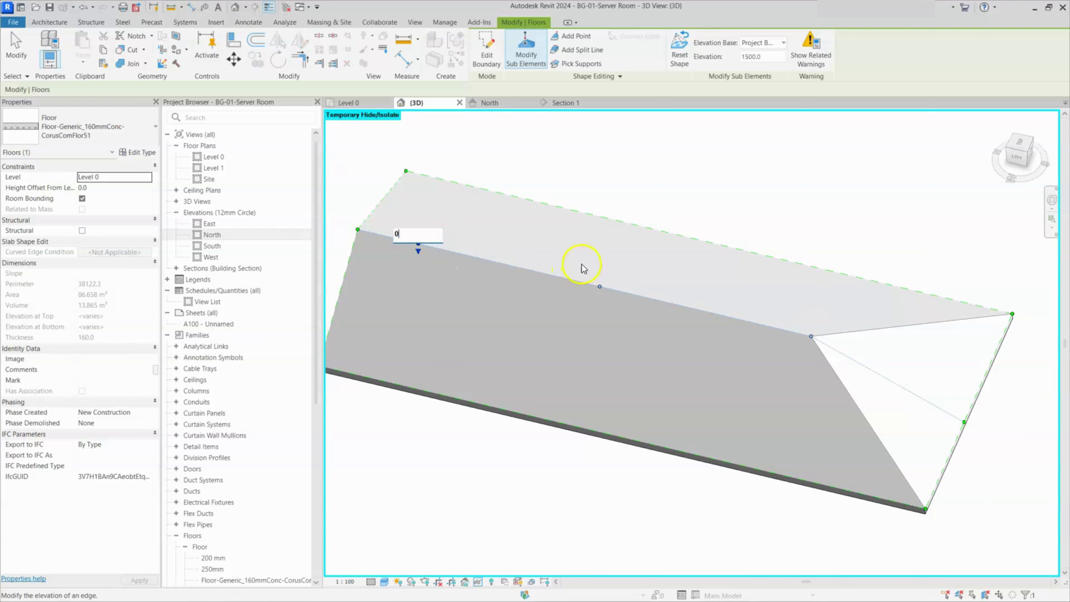
type("0")
key("Return")
- Set the elevations of the middle split-line point and the interior point nearest the front edge to 0
left_click_drag(573, 255, 627, 323)
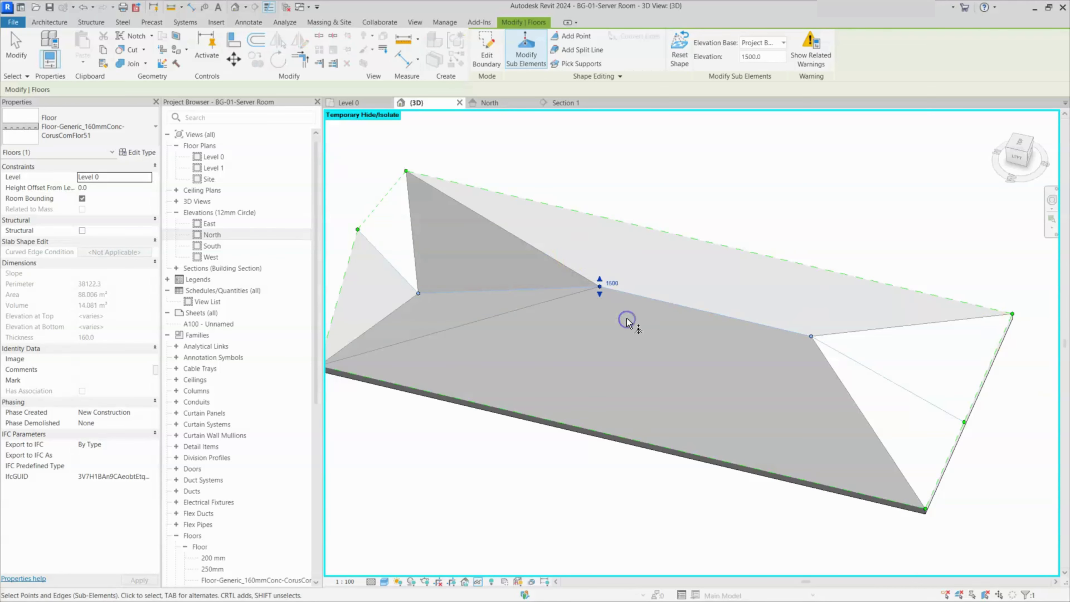
left_click(611, 283)
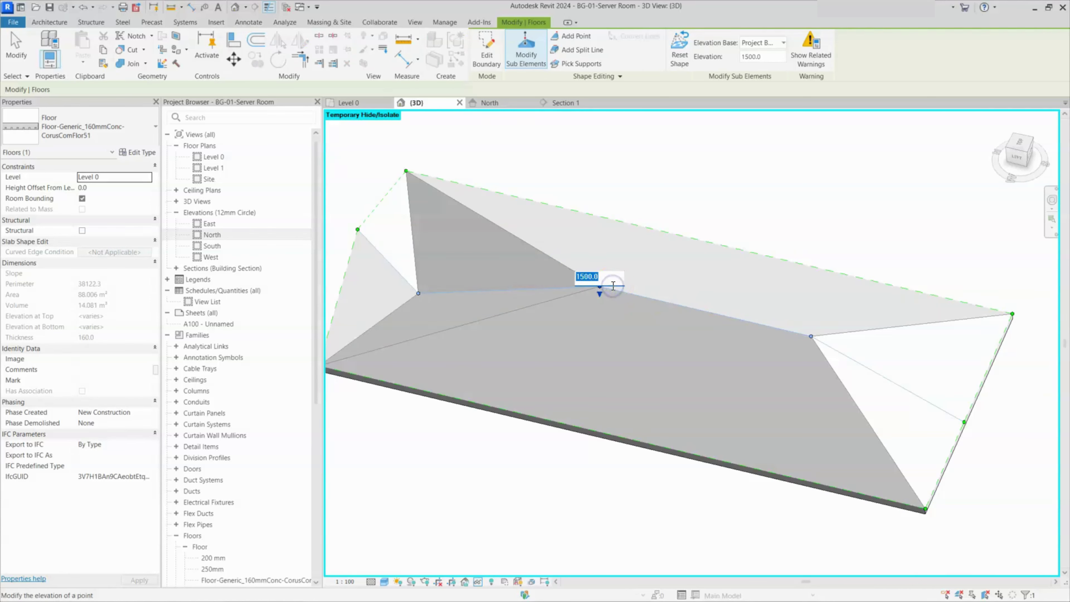
key("Return")
scroll(764, 206, "down", 1)
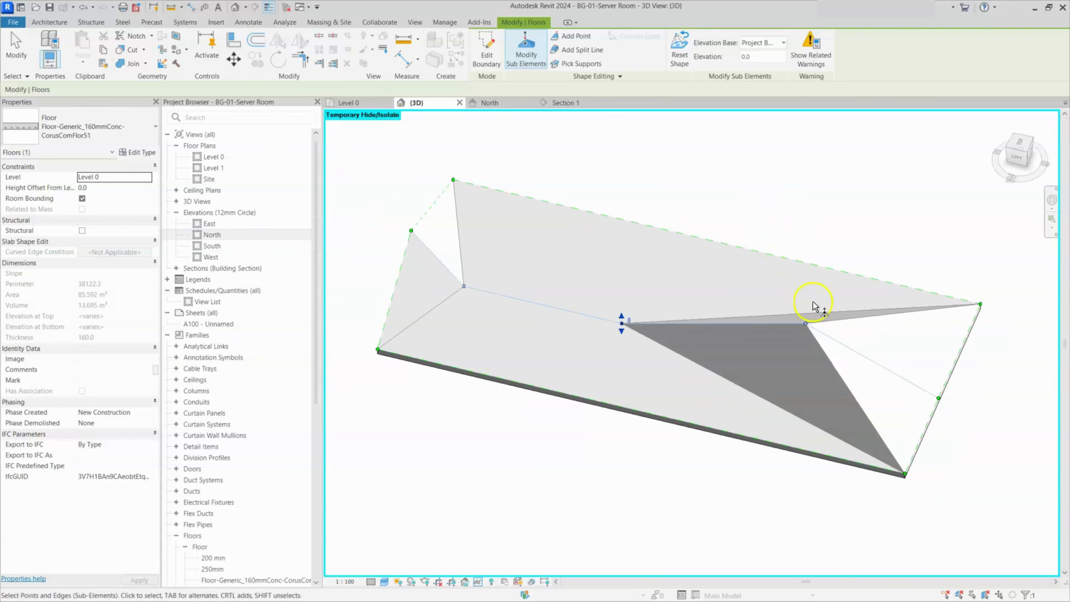
left_click_drag(769, 296, 830, 349)
left_click(815, 319)
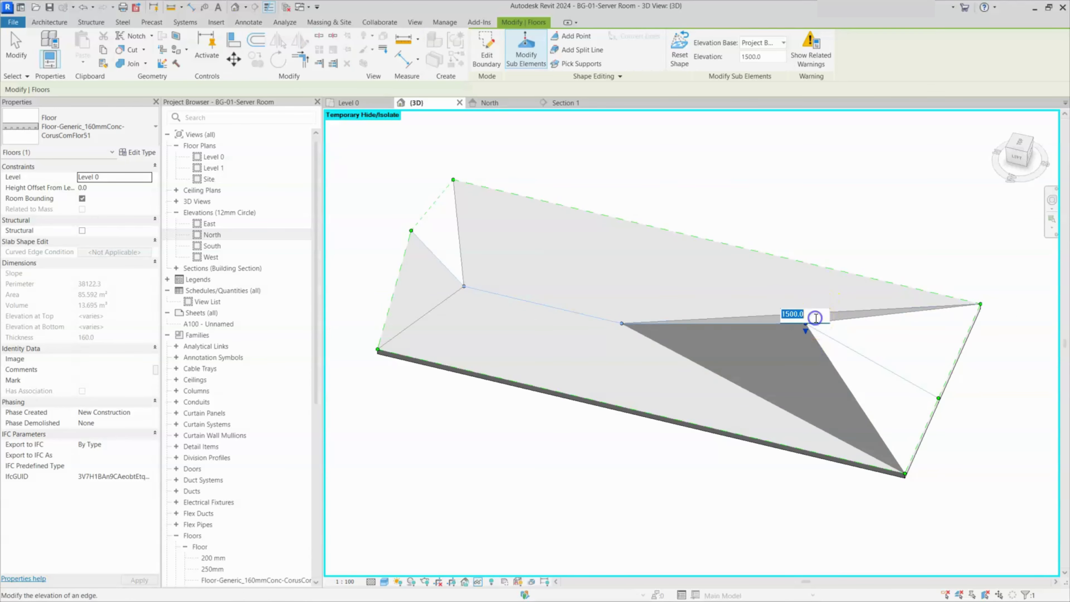
type("0")
key("Return")
- Set the elevation of the split line's rear end point to 0 and orbit around the slab to check it
middle_click_drag(788, 304, 735, 519, "shift")
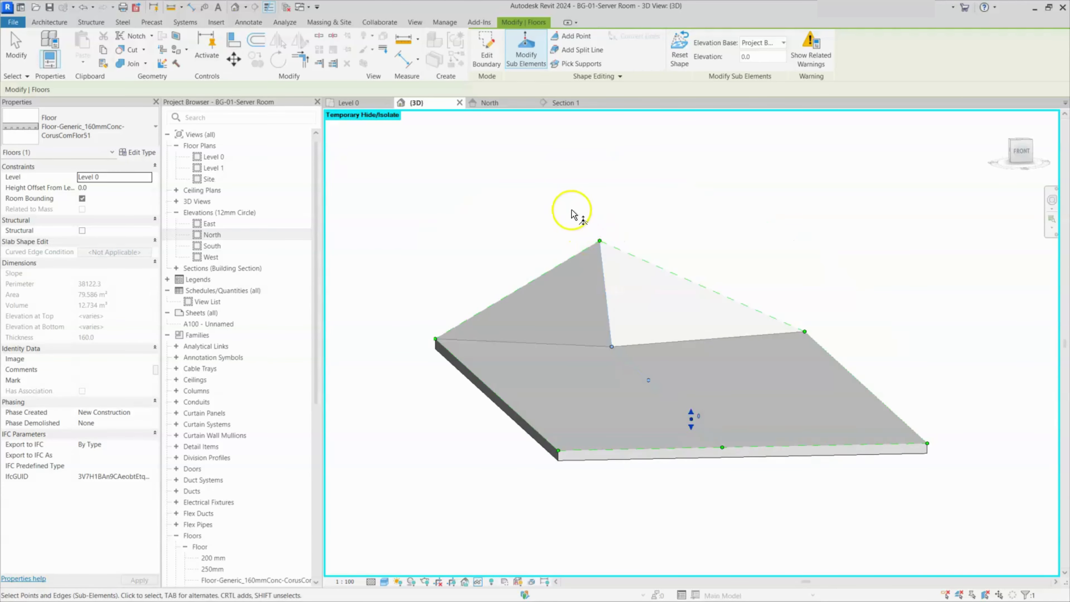
left_click_drag(575, 213, 638, 285)
left_click(614, 238)
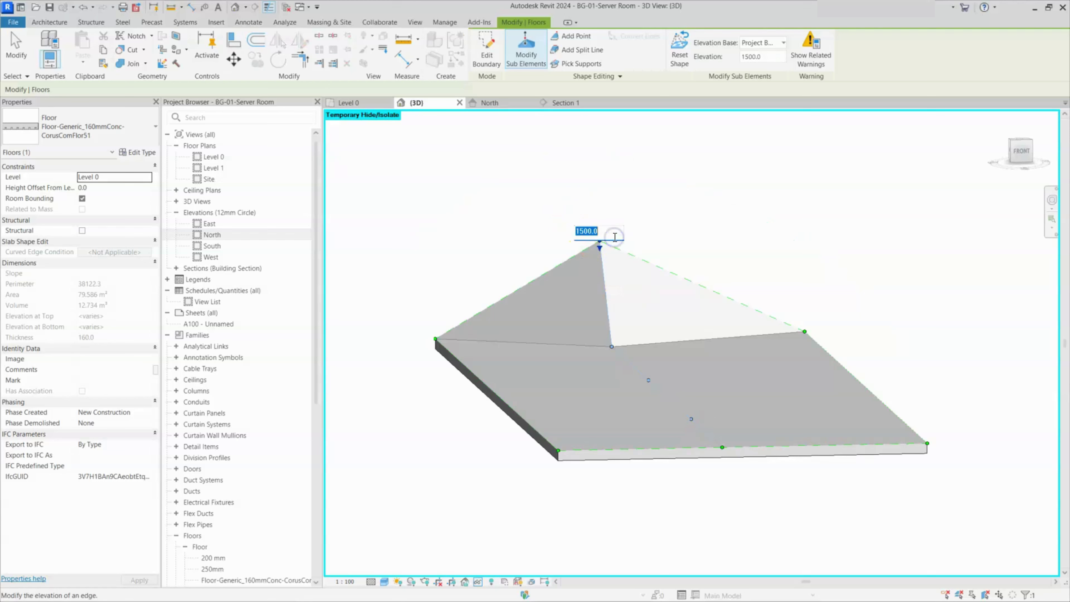
type("0")
key("Return")
middle_click_drag(749, 207, 481, 276, "shift")
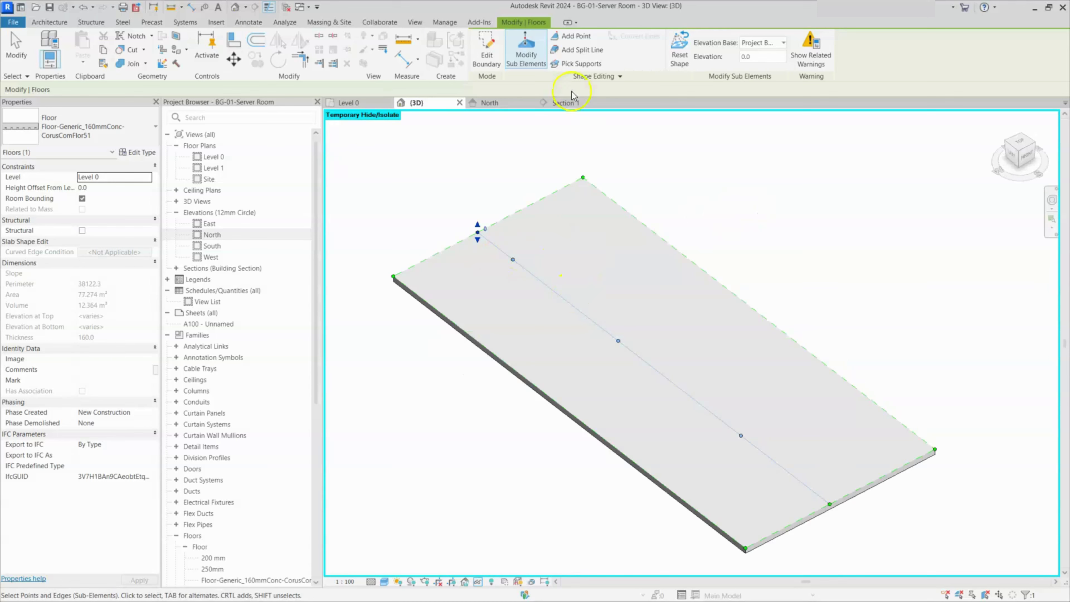
- In the Section 1 view, set the elevation of the slab's middle split-line point to 100 mm
left_click(566, 103)
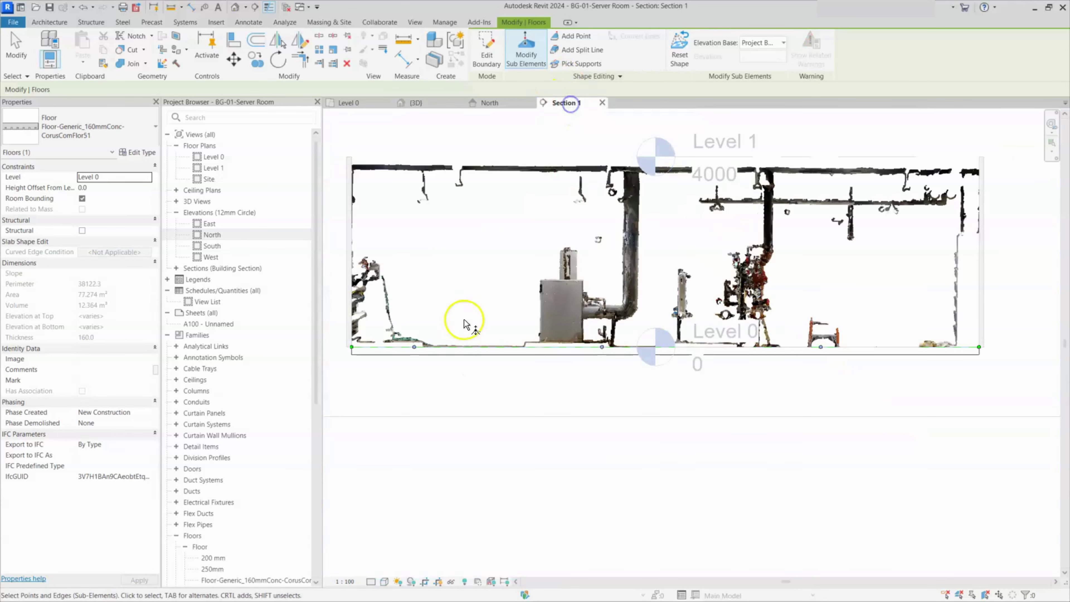
scroll(386, 364, "up", 3)
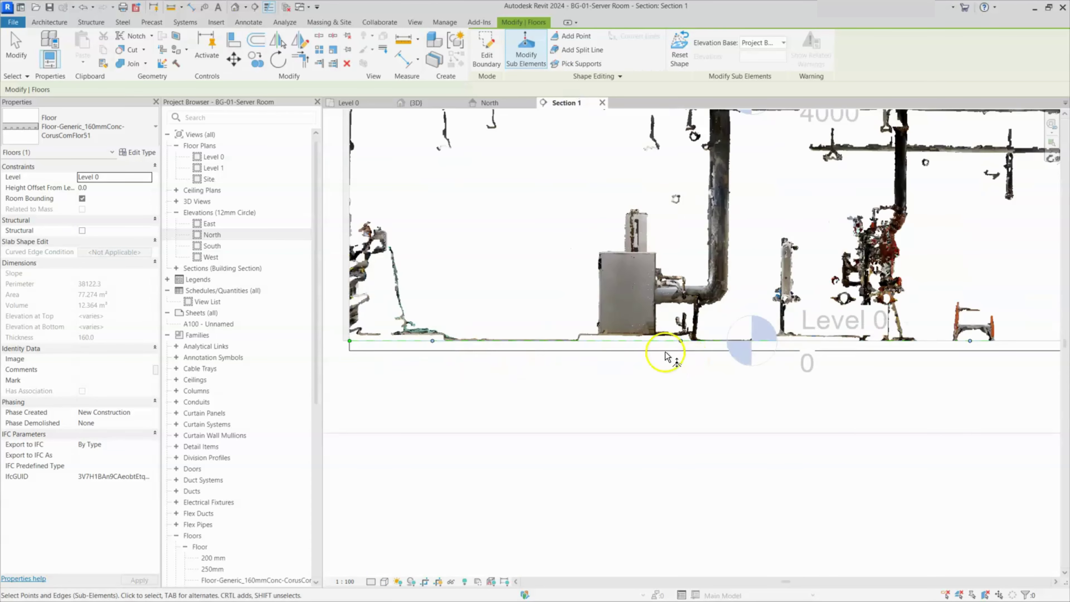
left_click(691, 348)
left_click(689, 348)
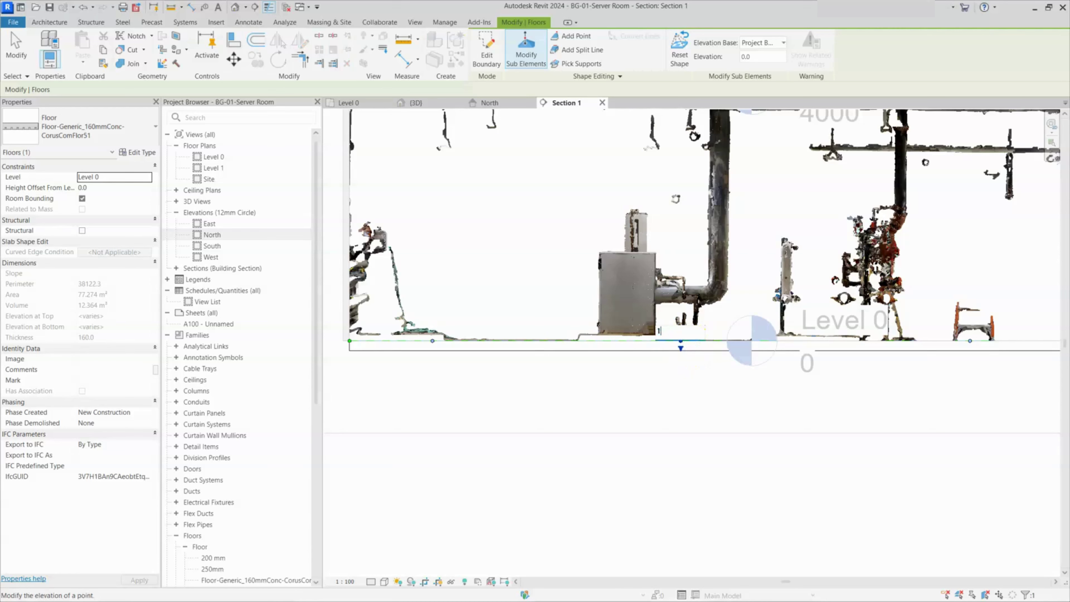
key("Return")
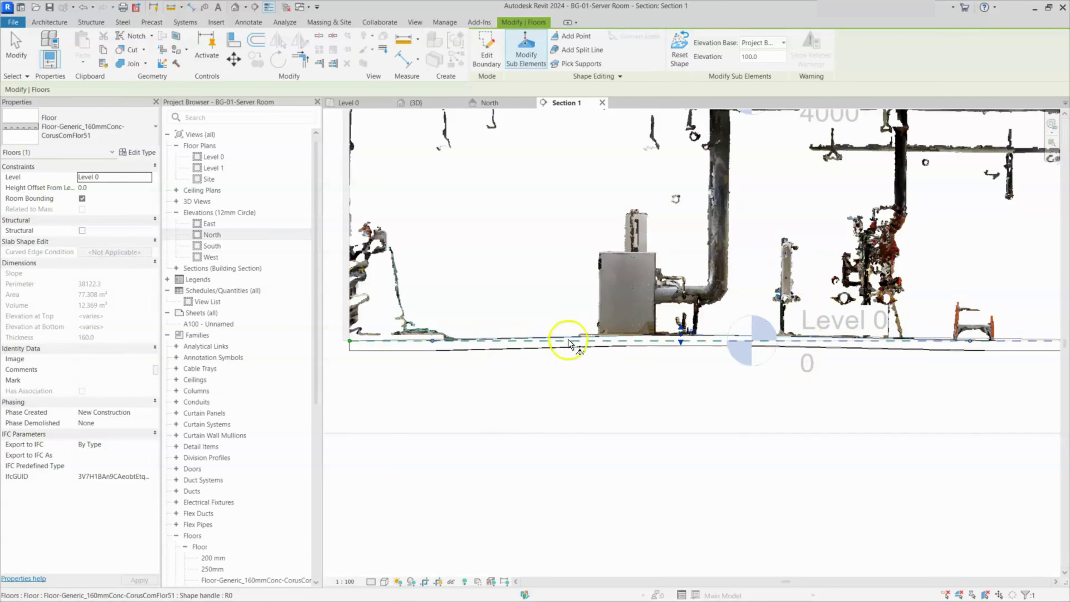
- Raise the slab's middle split-line point freehand above its current elevation in the section view
left_click(682, 331)
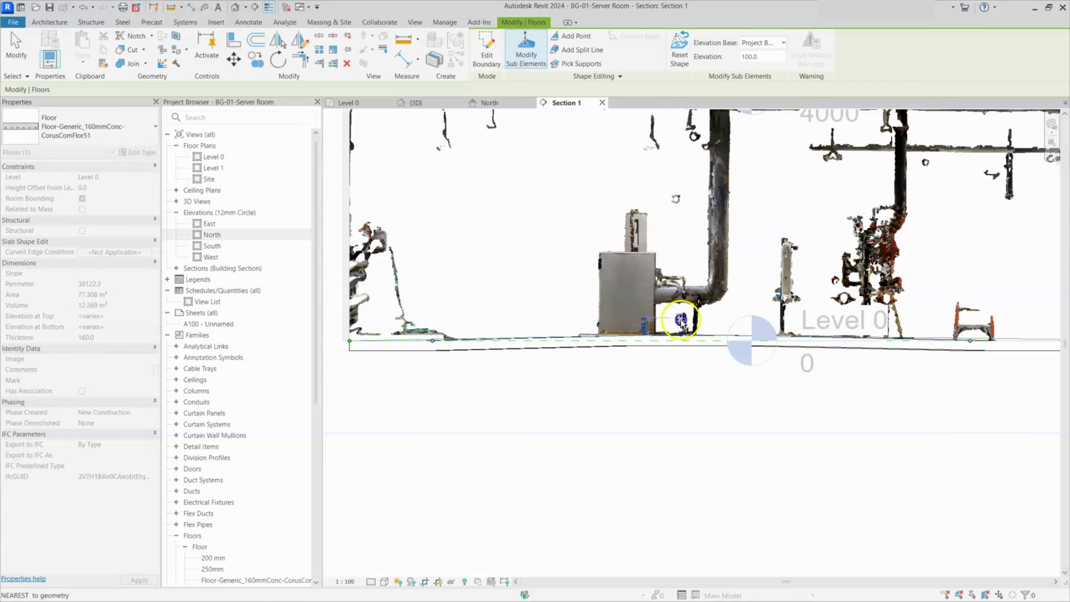
left_click_drag(681, 320, 681, 318)
left_click_drag(760, 313, 801, 361)
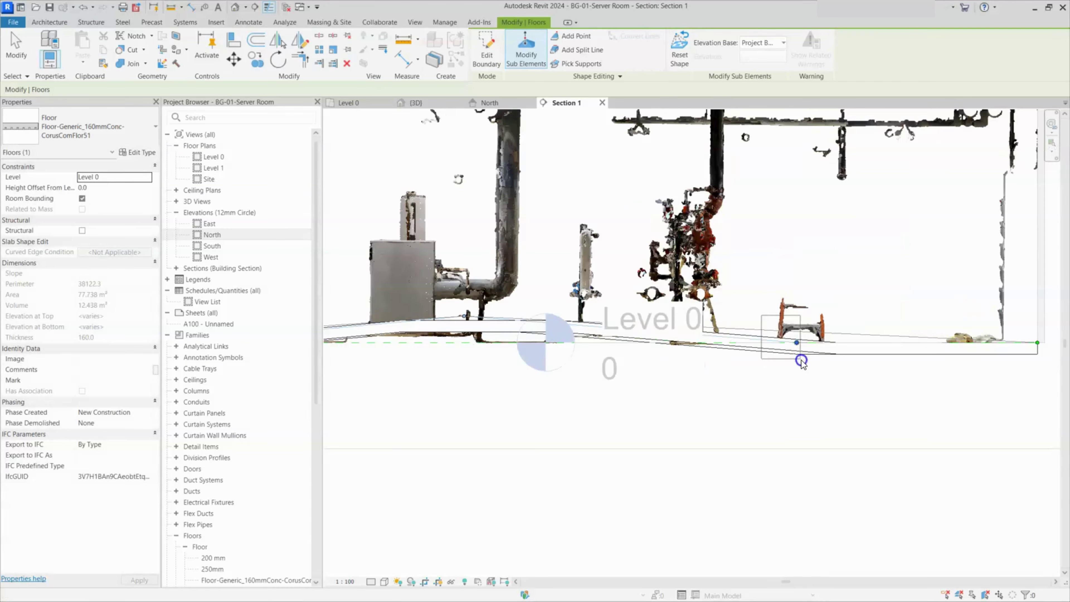
key("Escape")
- Set the elevation of the slab's split-line point beneath the orange stand to 150 mm
left_click_drag(772, 295, 822, 364)
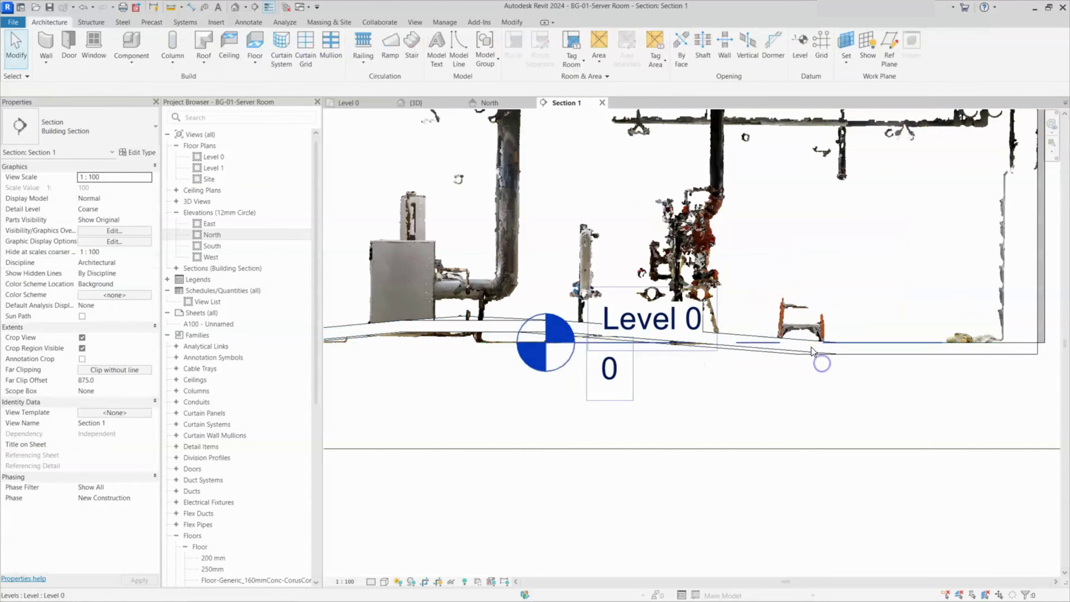
left_click(758, 347)
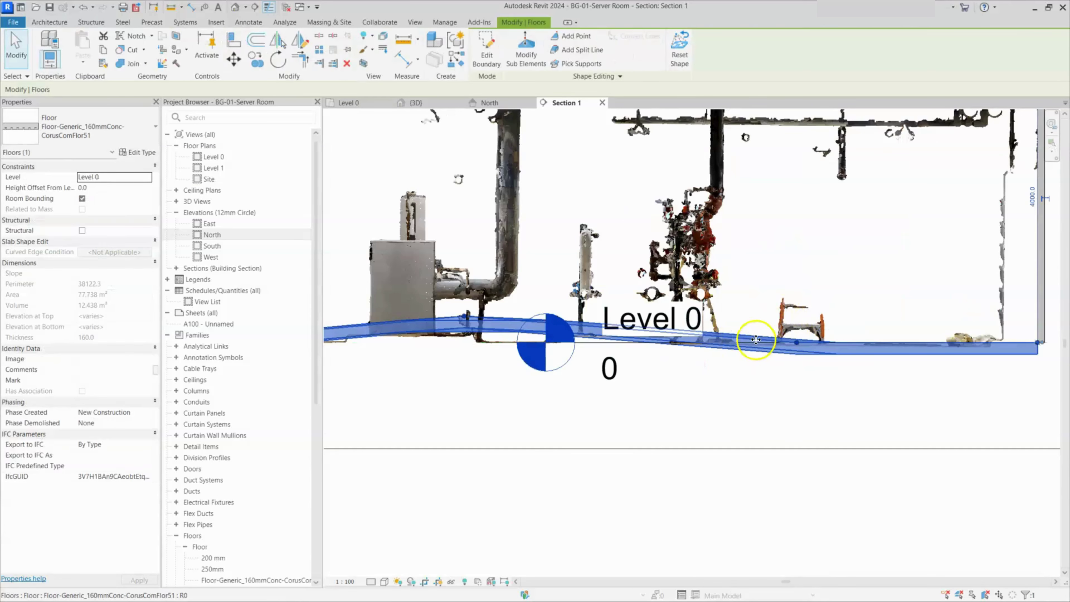
left_click(526, 48)
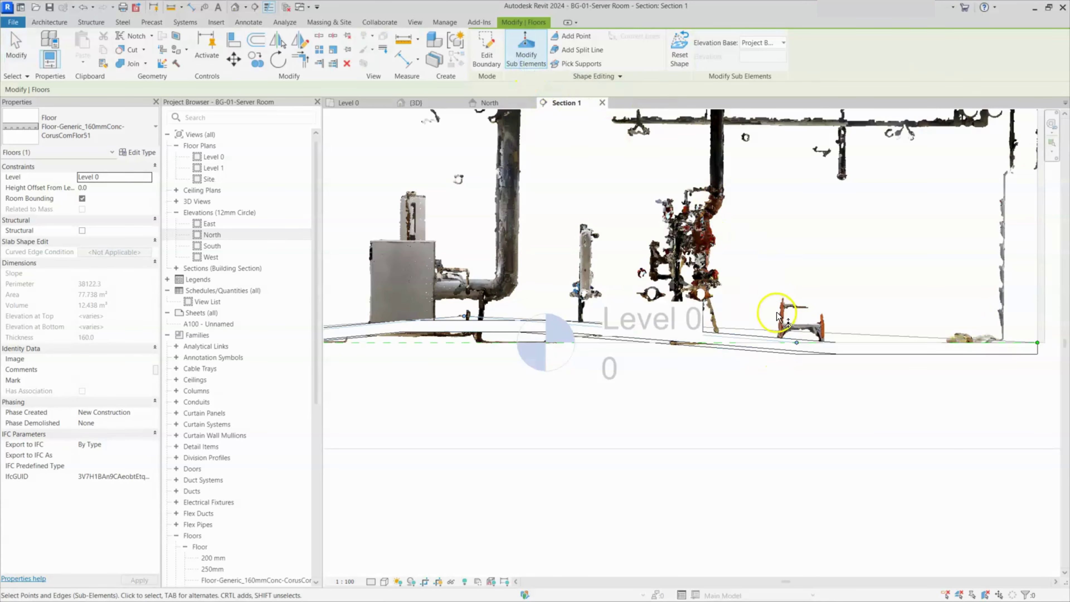
left_click(807, 345)
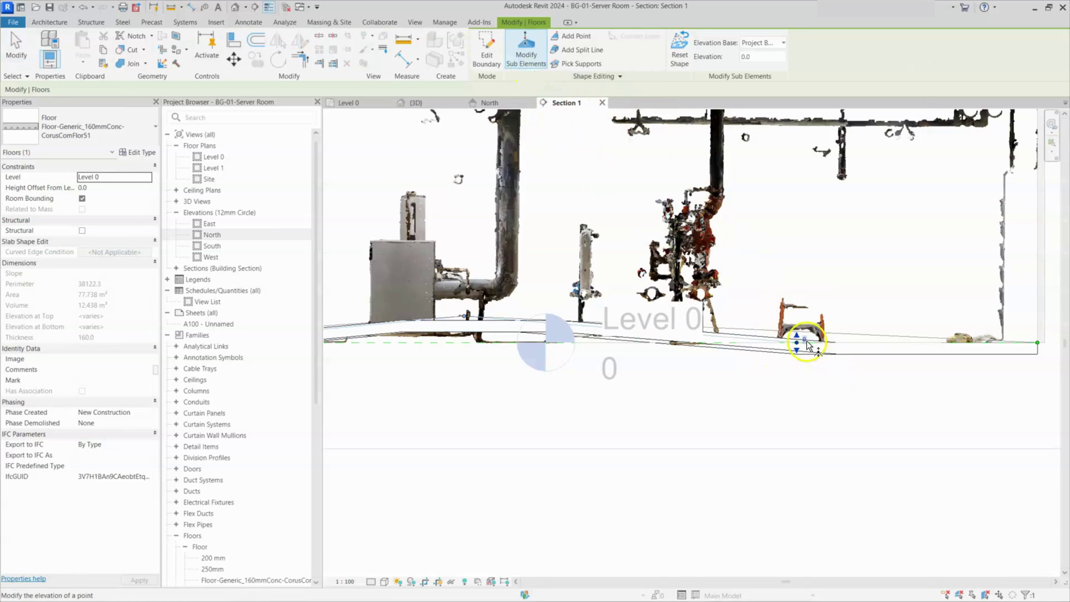
left_click(806, 340)
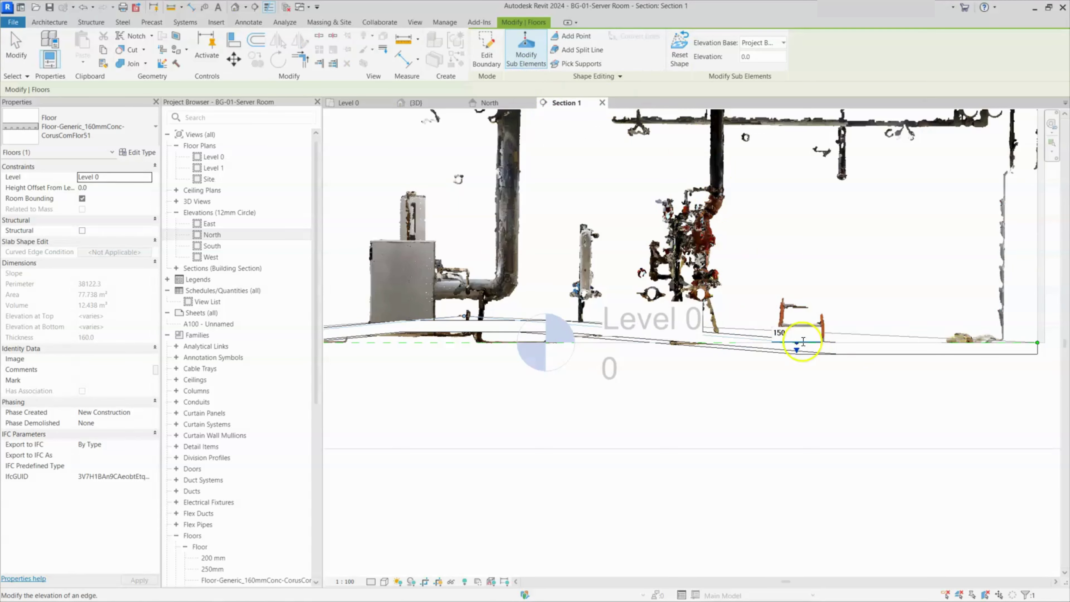
key("Return")
scroll(716, 262, "down", 2)
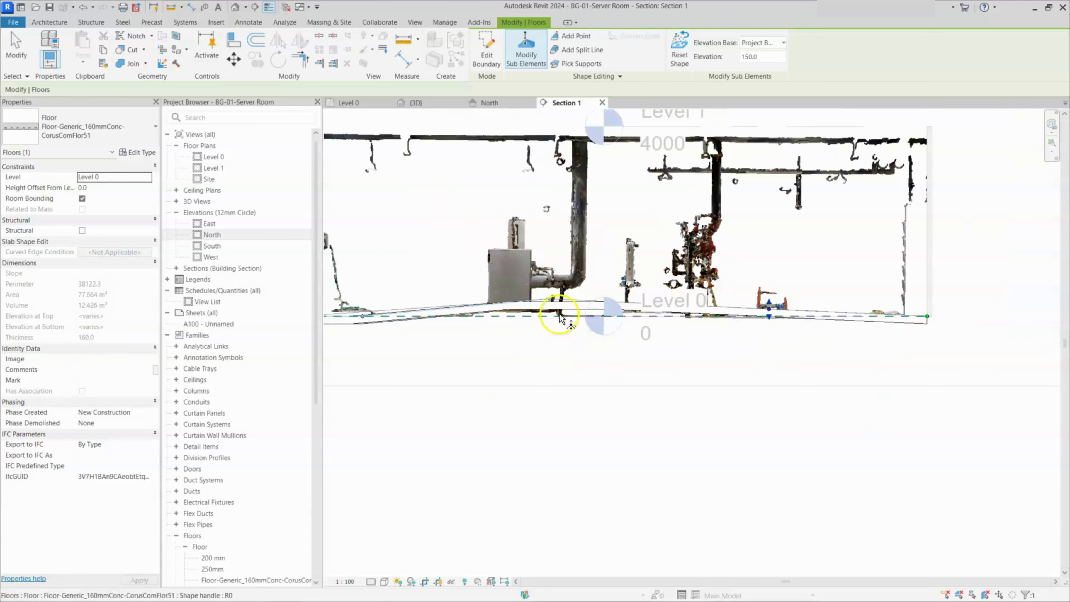
middle_click_drag(631, 341, 664, 328)
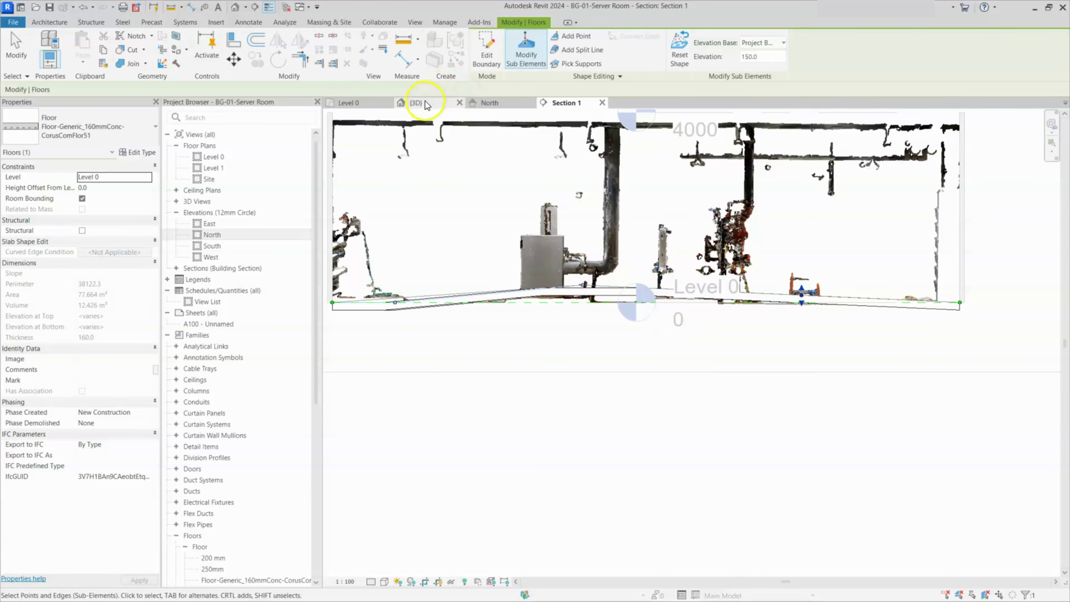
- In the 3D view, check the deformed floor slab and reset its shape to flat
left_click(416, 102)
middle_click_drag(658, 323, 660, 388, "shift")
key("Escape")
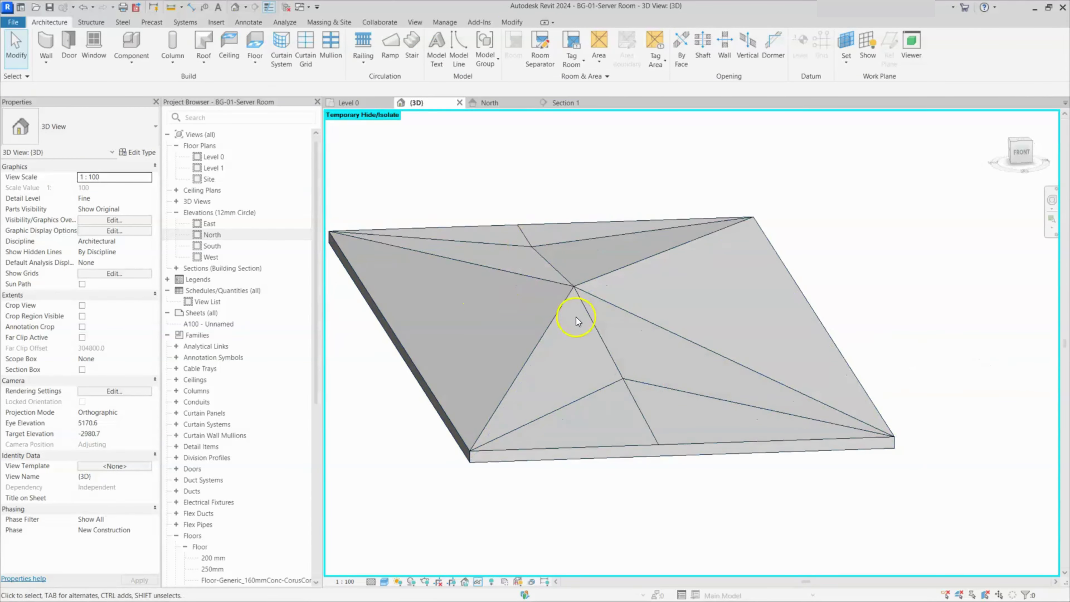
left_click(571, 290)
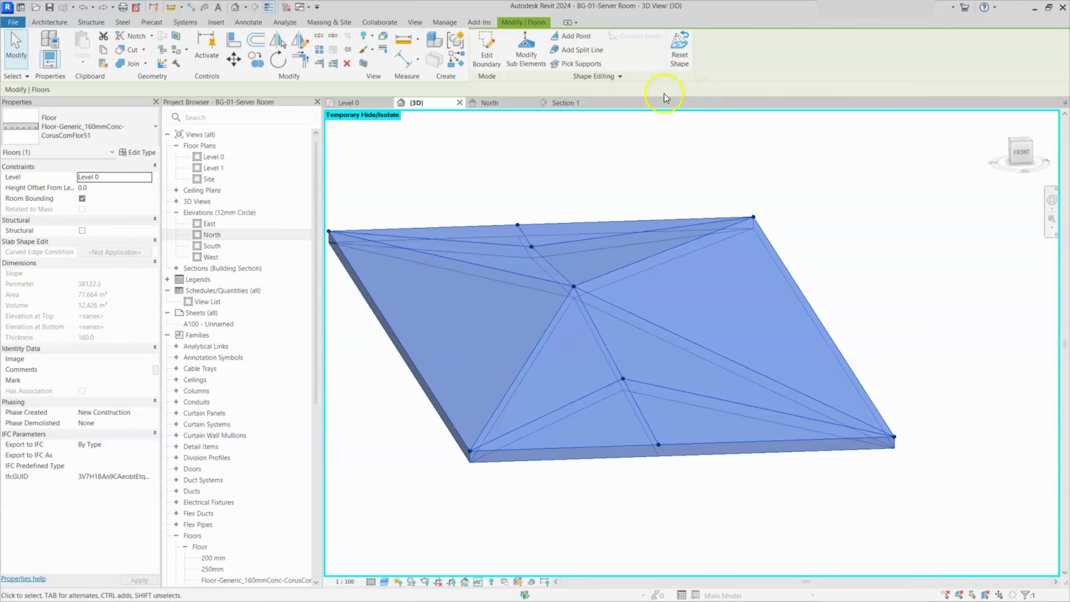
left_click(678, 59)
scroll(595, 307, "down", 2)
middle_click_drag(601, 332, 710, 444, "shift")
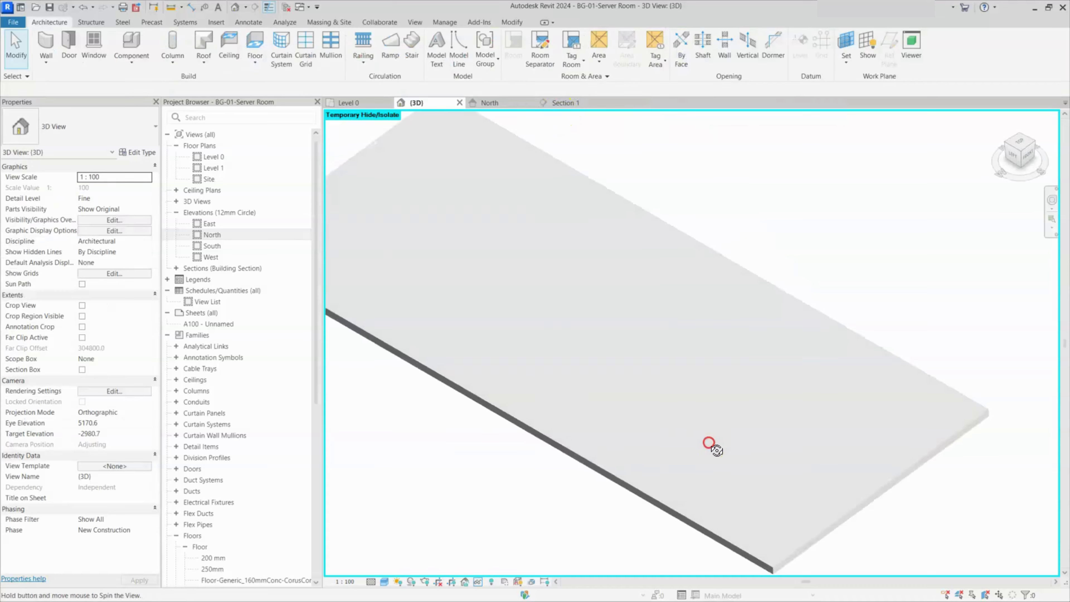
- Create a circular floor with a radius of 3700 mm beside the D-shaped floor
scroll(718, 443, "down", 3)
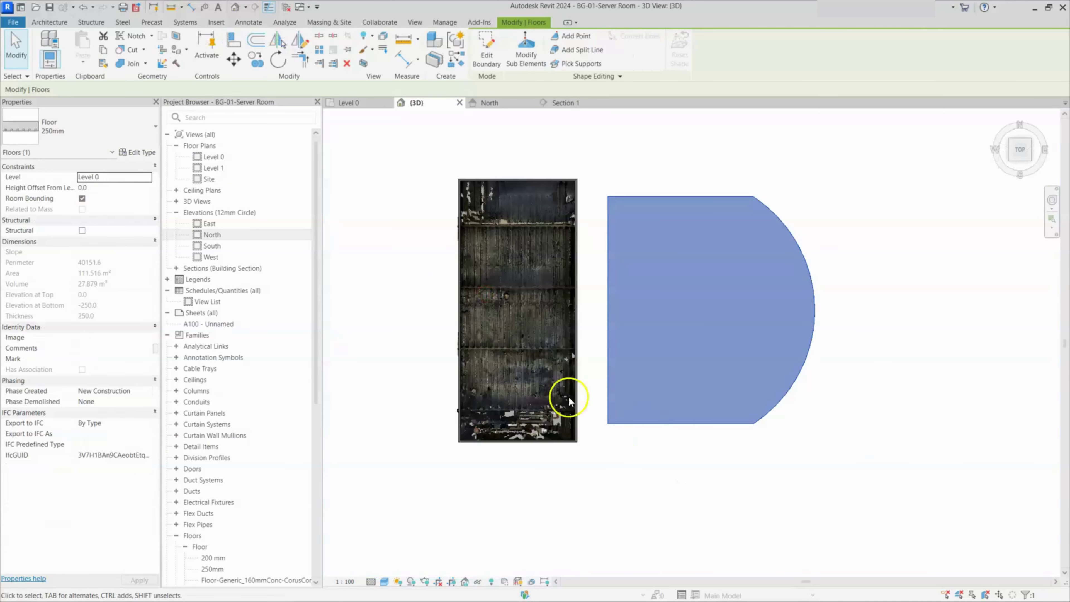
scroll(538, 379, "down", 2)
left_click(451, 242)
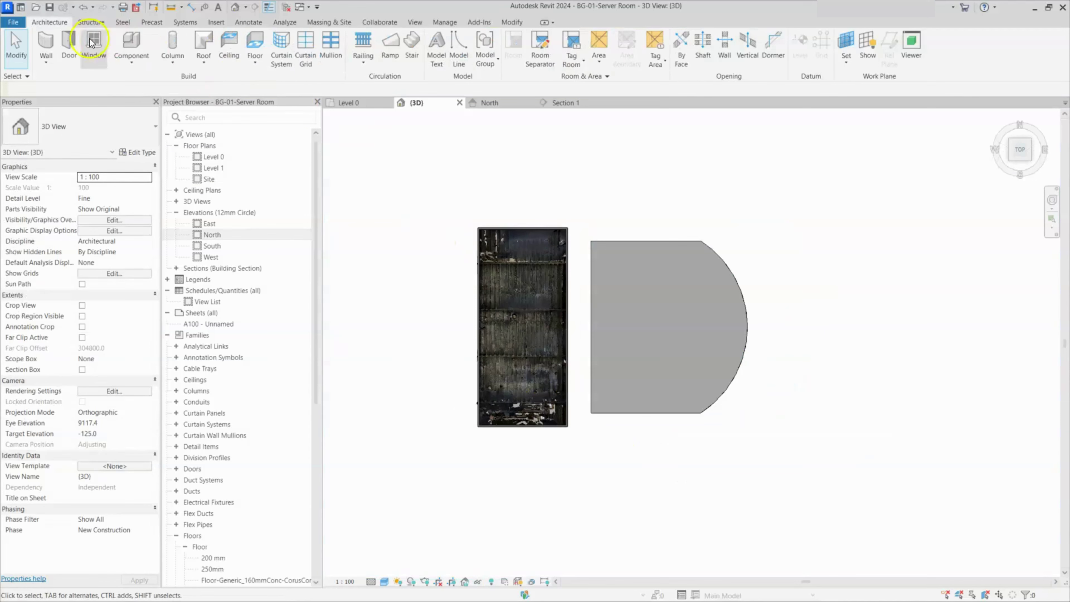
left_click(253, 47)
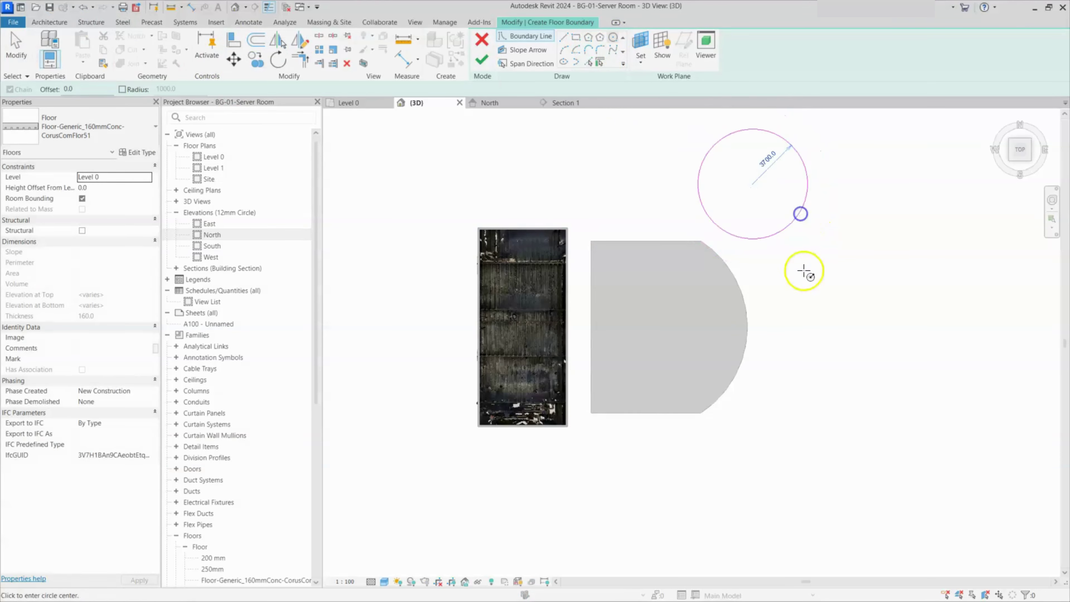
left_click(489, 61)
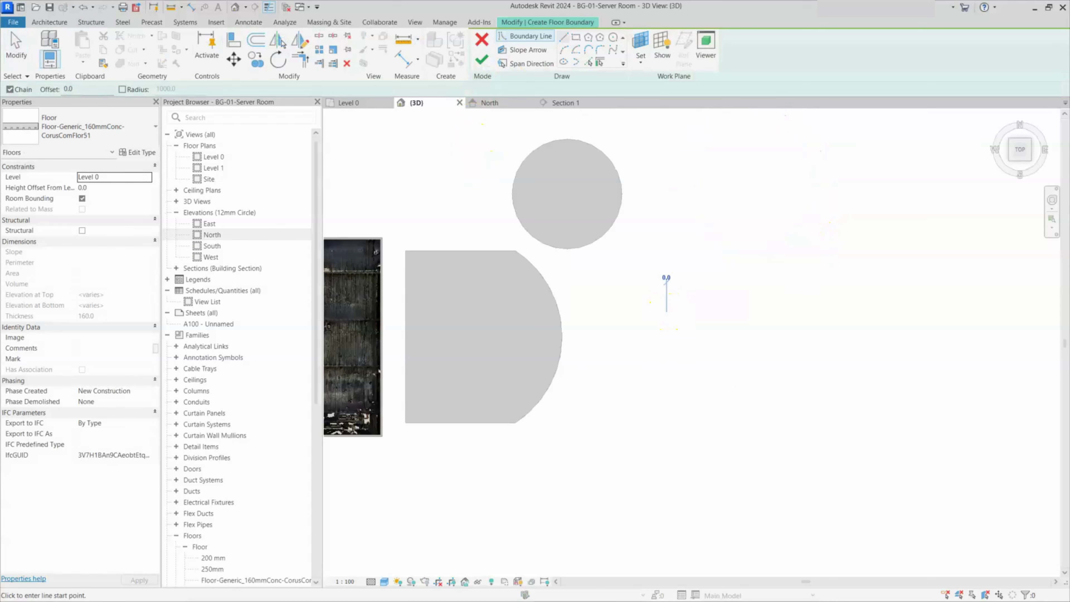
- Sketch six connected boundary lines for a new polygonal floor beside the circular one, leaving one side open
left_click(666, 314)
left_click(741, 227)
left_click(851, 245)
left_click(901, 314)
left_click(902, 411)
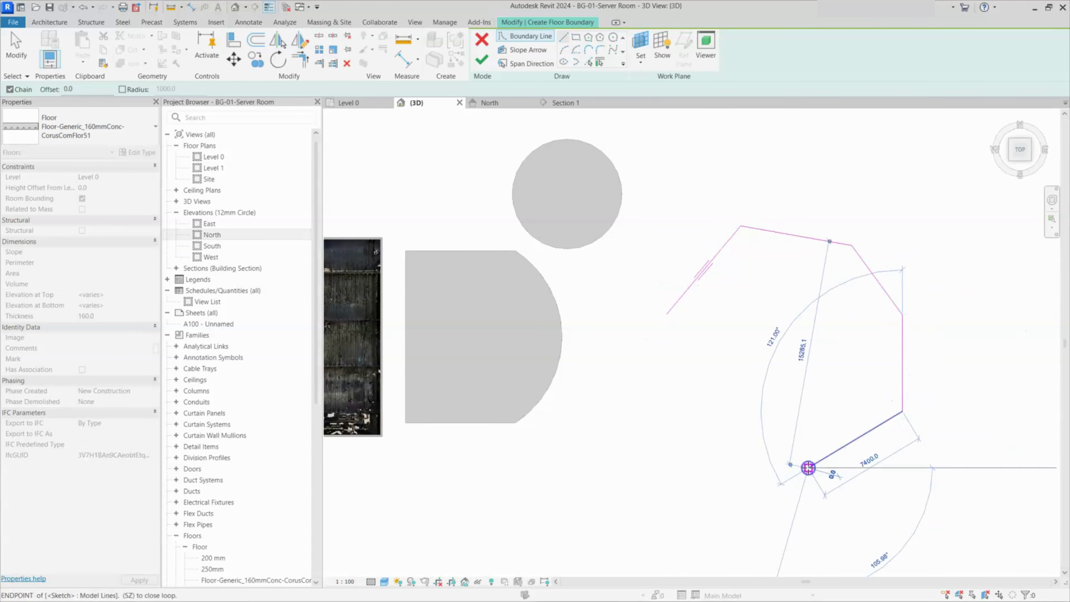
left_click(807, 467)
left_click(690, 447)
key("Escape")
key("Escape")
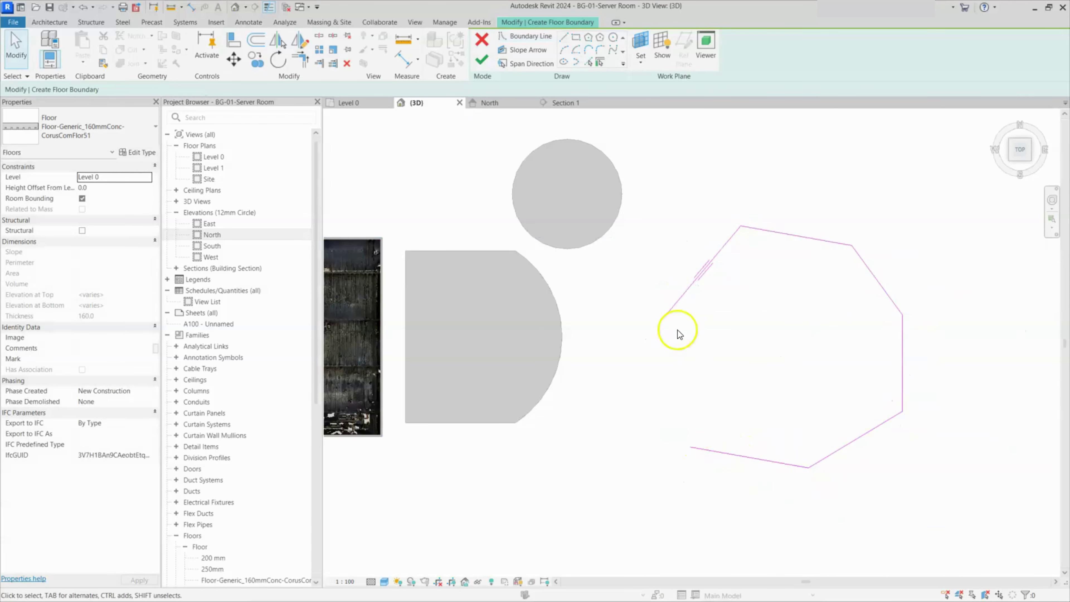
- Try to finish the polygonal floor with its boundary open, and return to the sketch
left_click(482, 60)
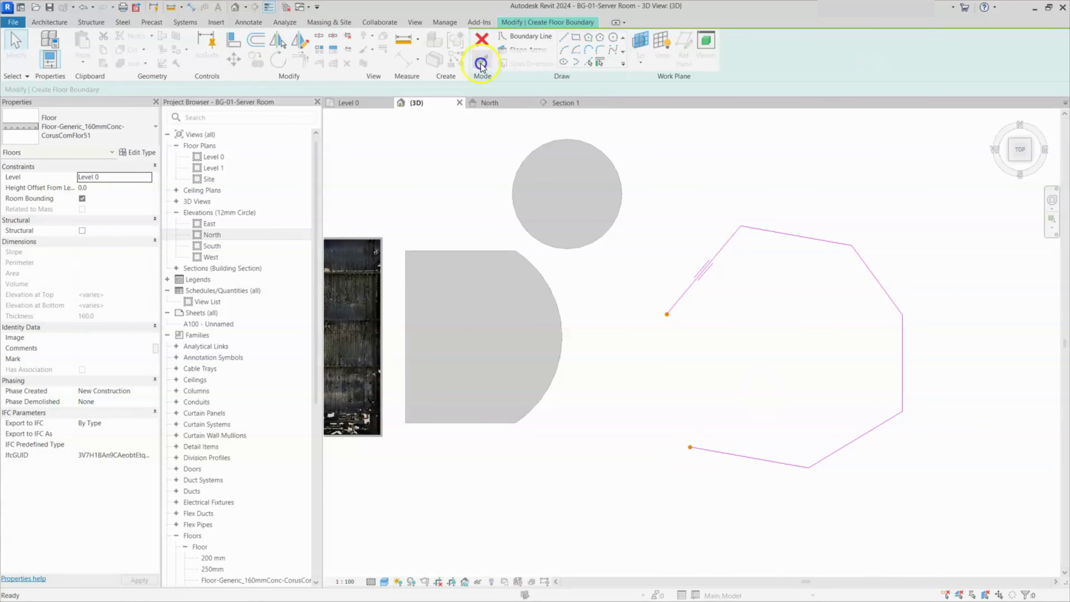
left_click(769, 348)
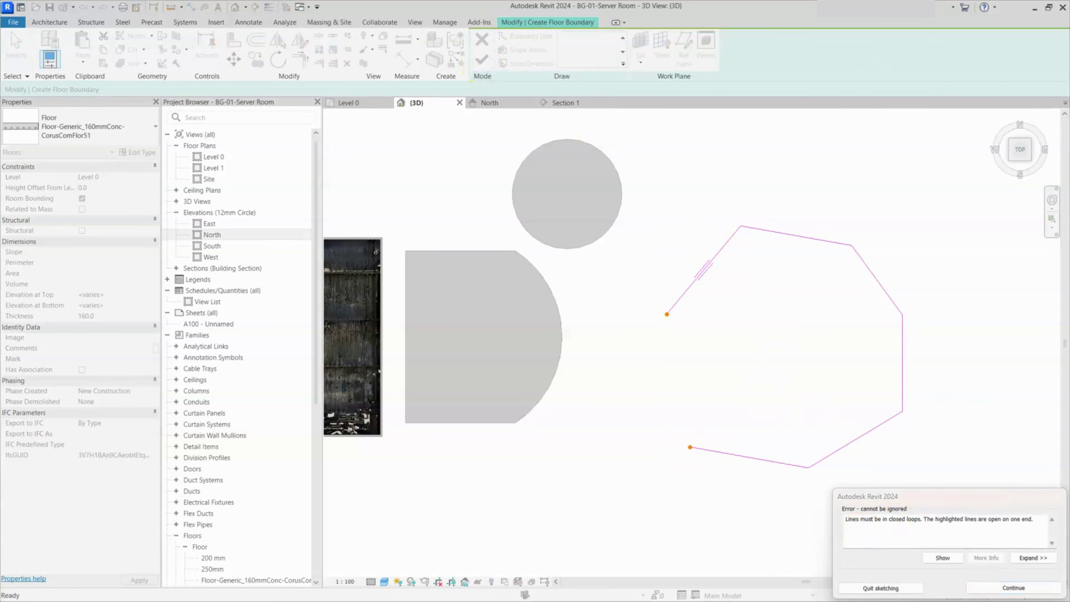
left_click(993, 590)
left_click(993, 588)
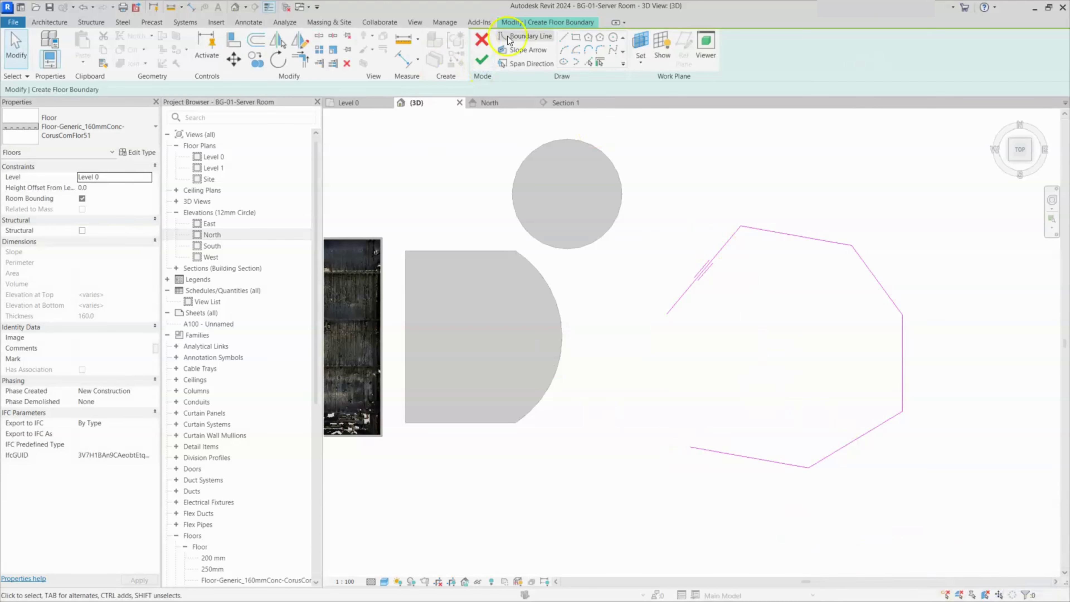
- Close the polygonal boundary with a line between its two open ends and finish the floor
left_click(563, 36)
left_click(691, 447)
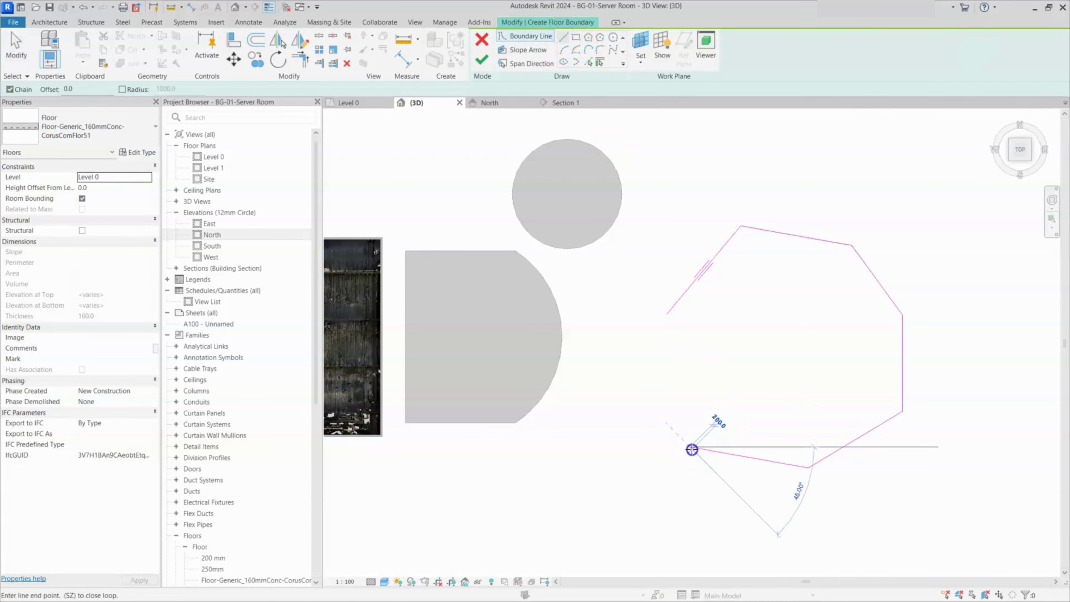
left_click(667, 314)
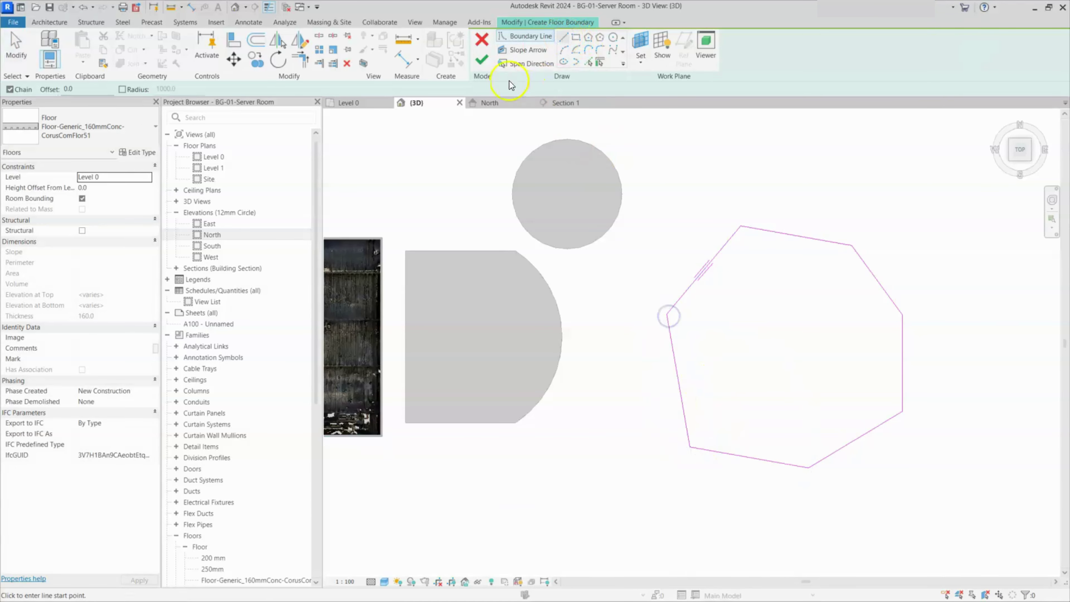
left_click(482, 59)
scroll(652, 272, "down", 2)
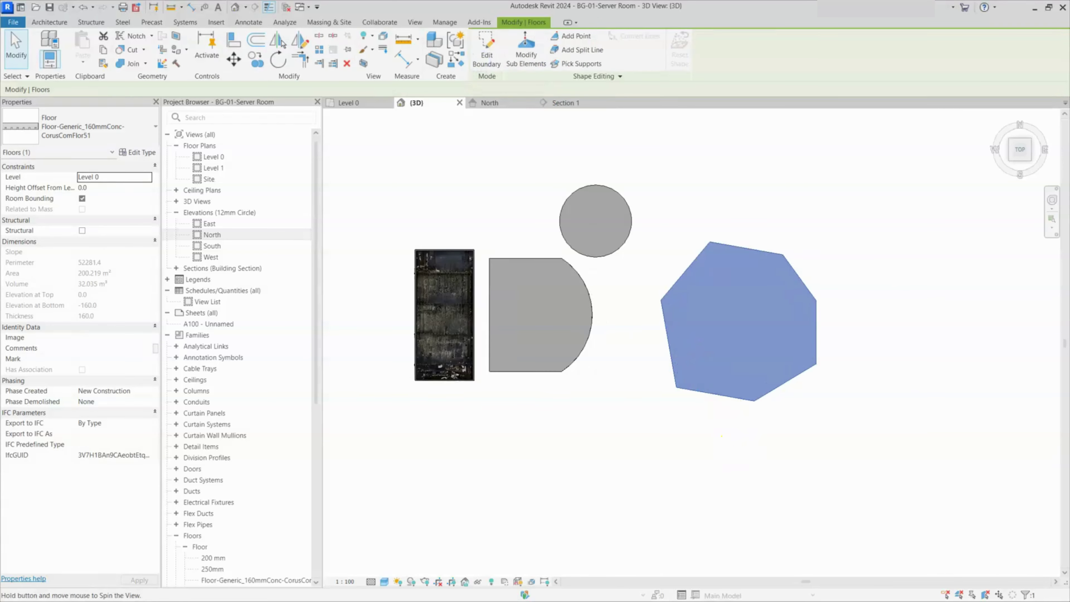
left_click(757, 377)
middle_click_drag(727, 415, 678, 386, "shift")
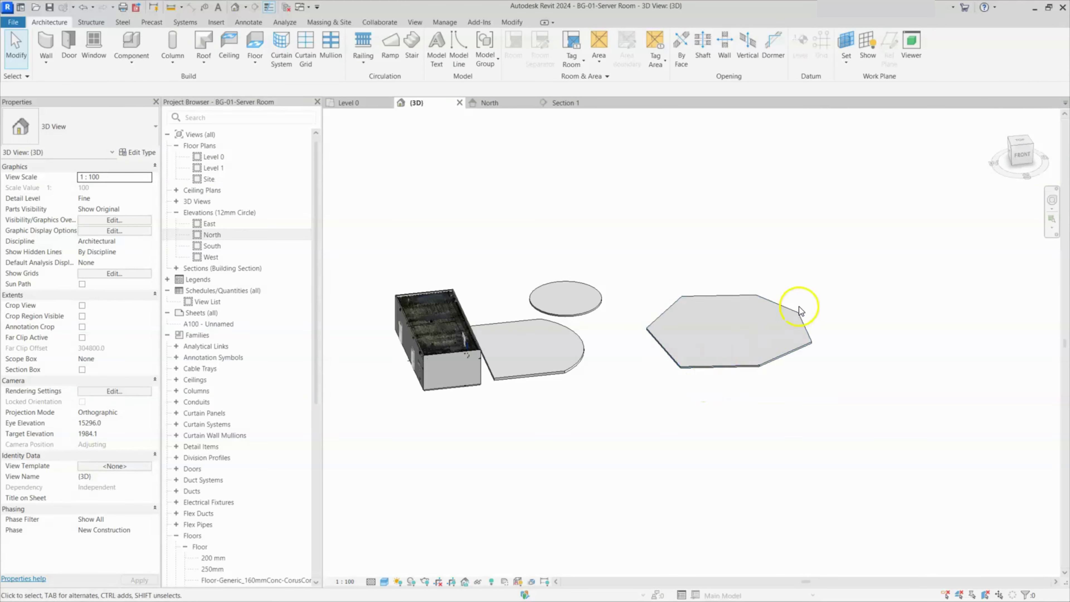
- From the front view, set the polygonal floor's level to Level 1
left_click(1012, 161)
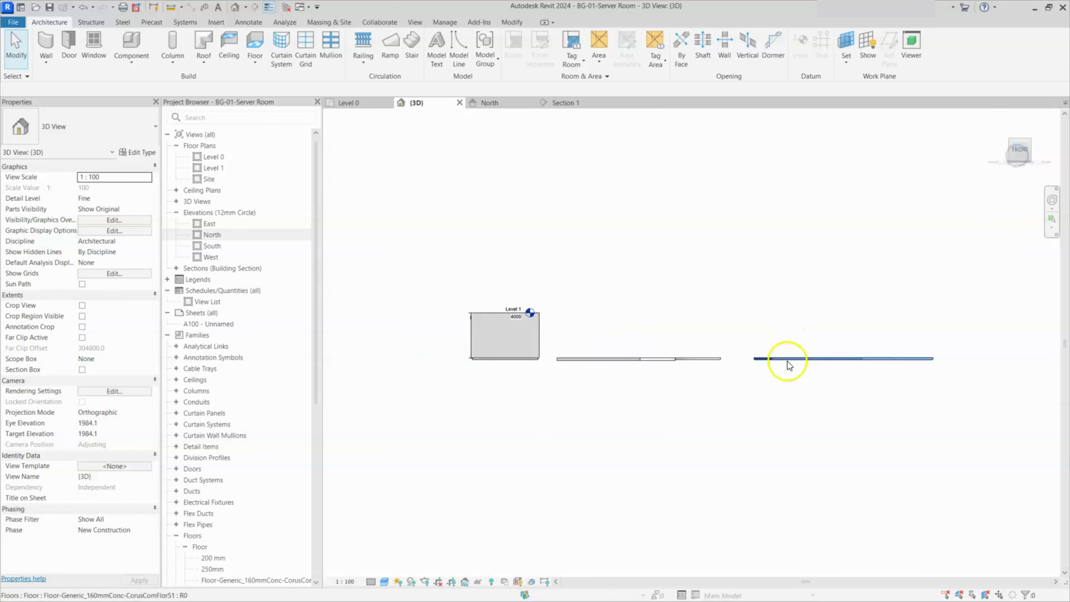
left_click(787, 359)
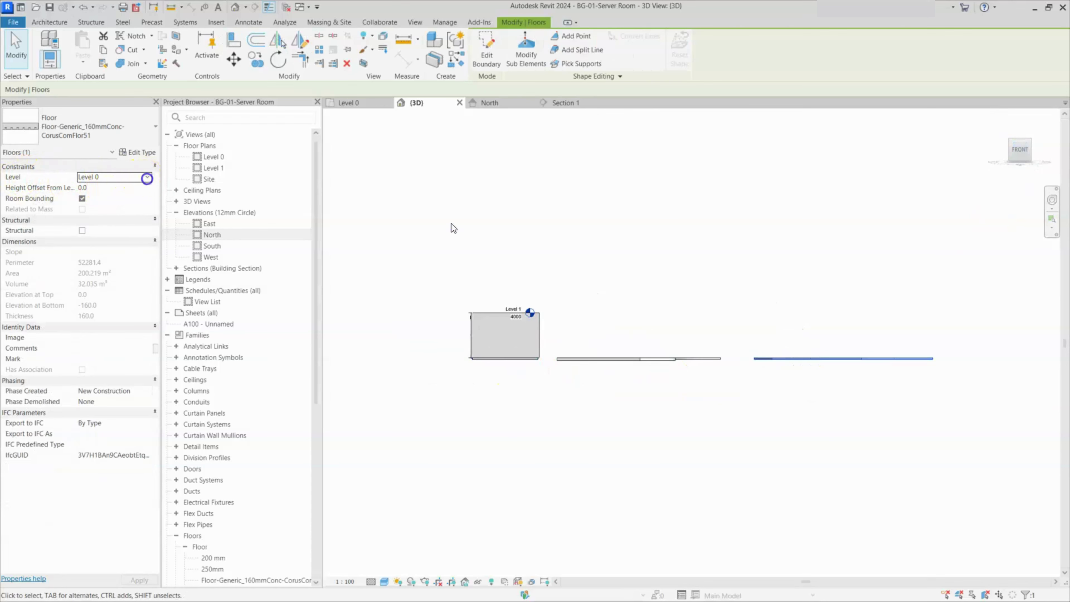
left_click(148, 178)
left_click(103, 197)
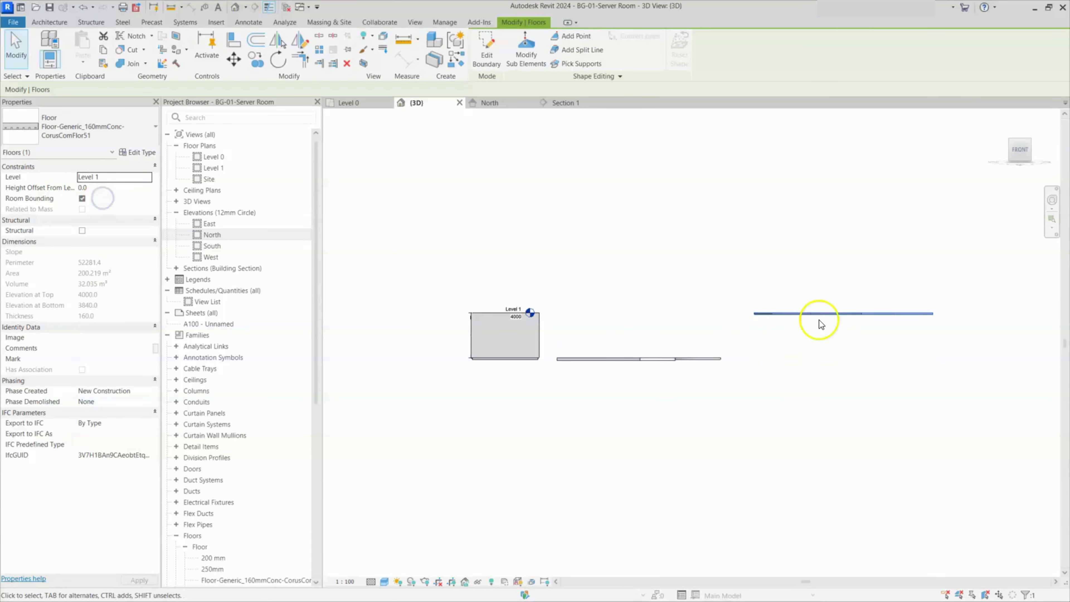
middle_click_drag(790, 311, 542, 401, "shift")
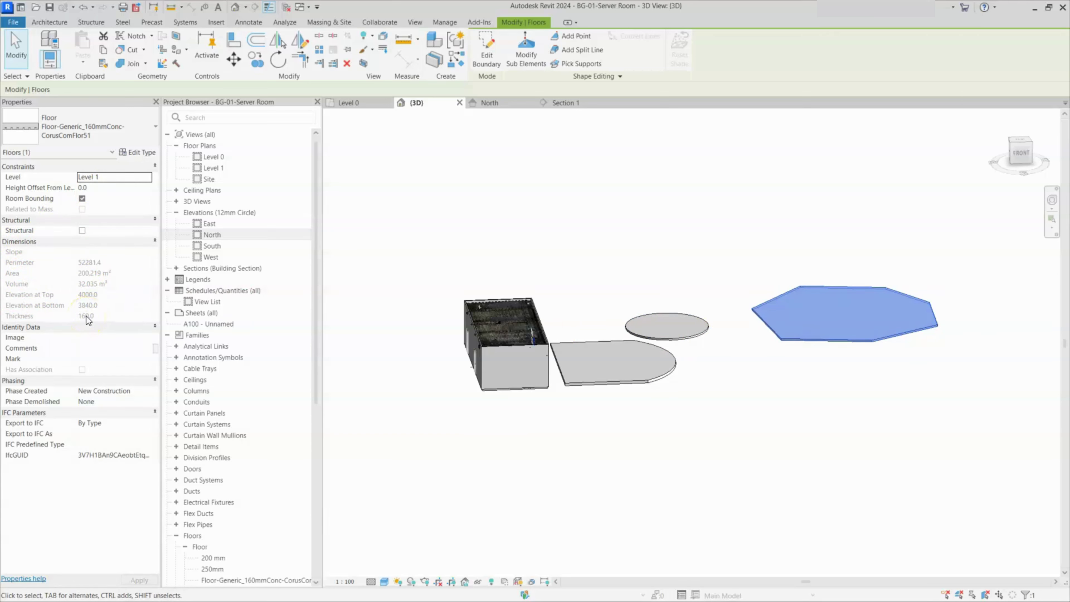
- Examine the dimension properties of the circular floor and the D-shaped floor, such as area and volume
left_click(692, 337)
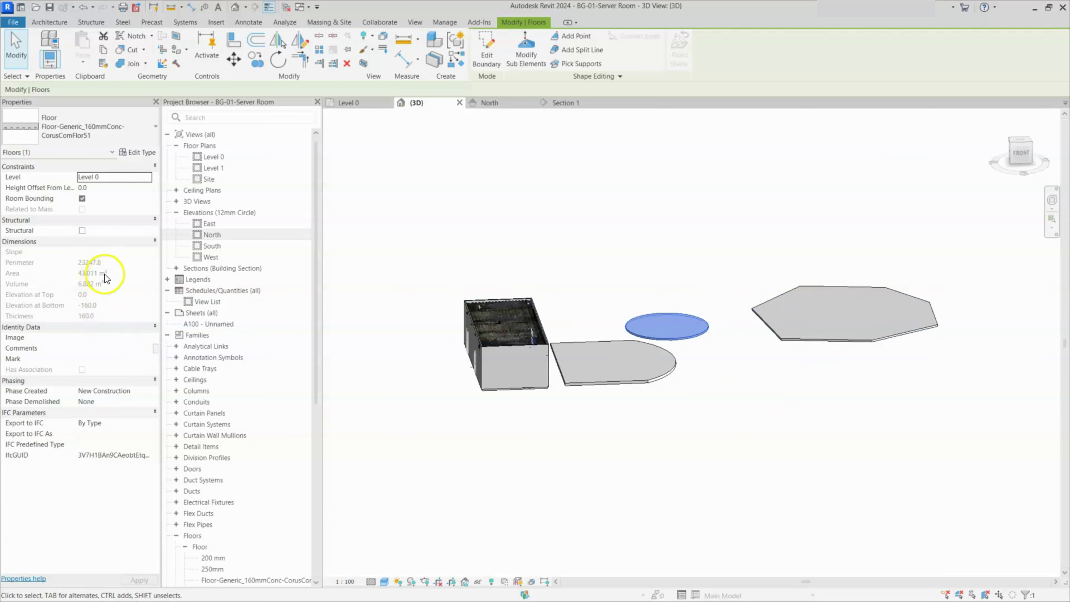
left_click(637, 381)
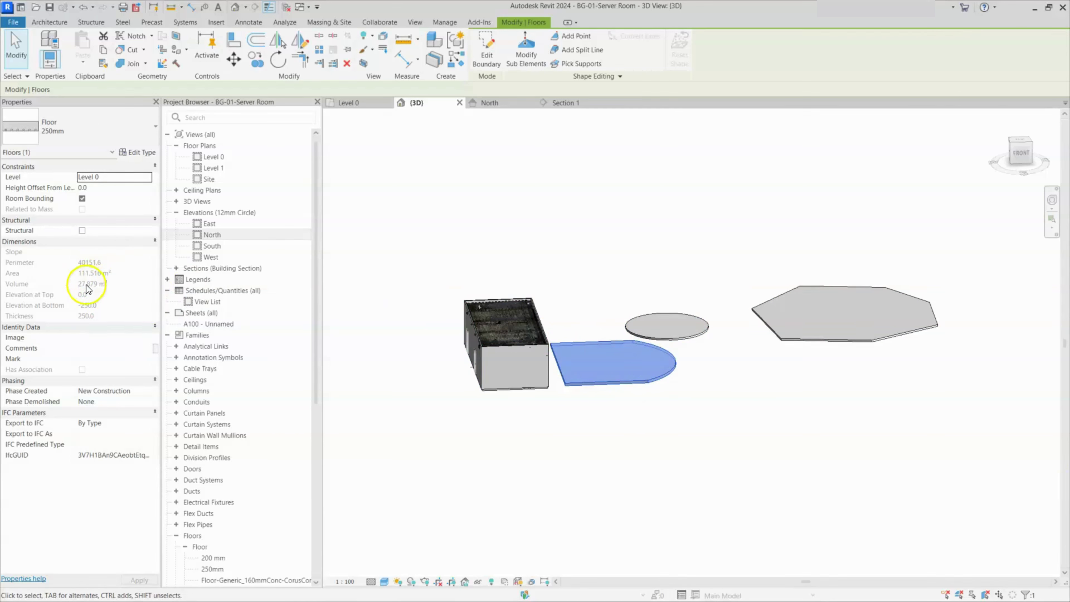
left_click(724, 413)
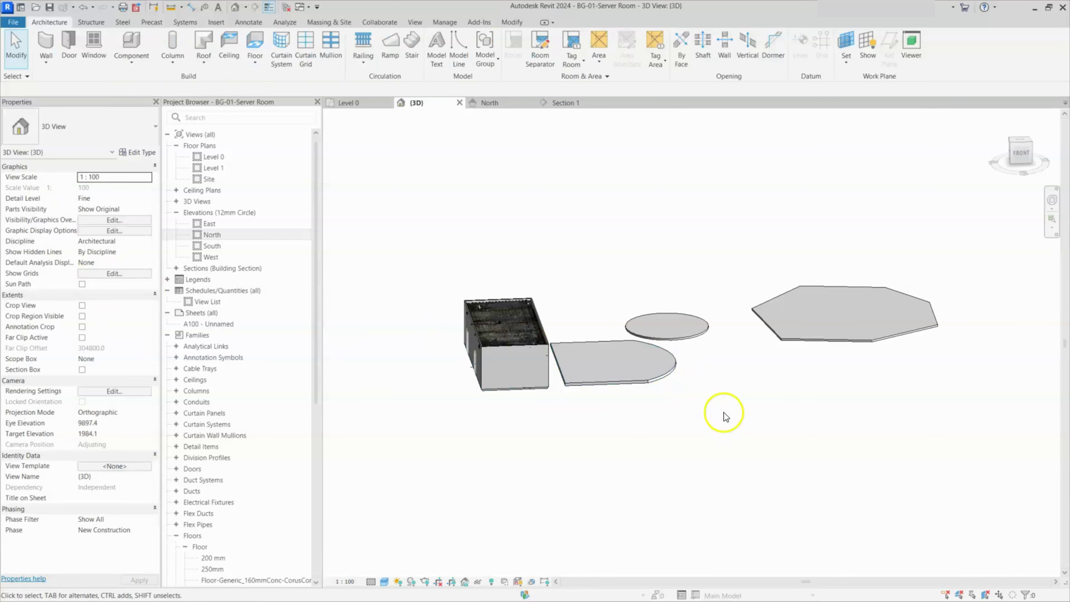